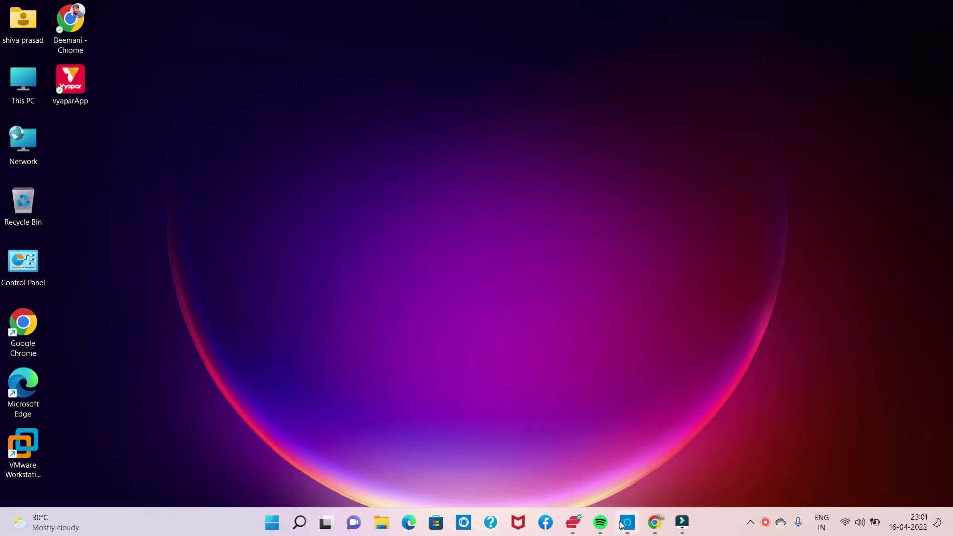
# Step: Bring the Chrome window with ServiceNow App Engine Studio to the front
pyautogui.click(659, 527)
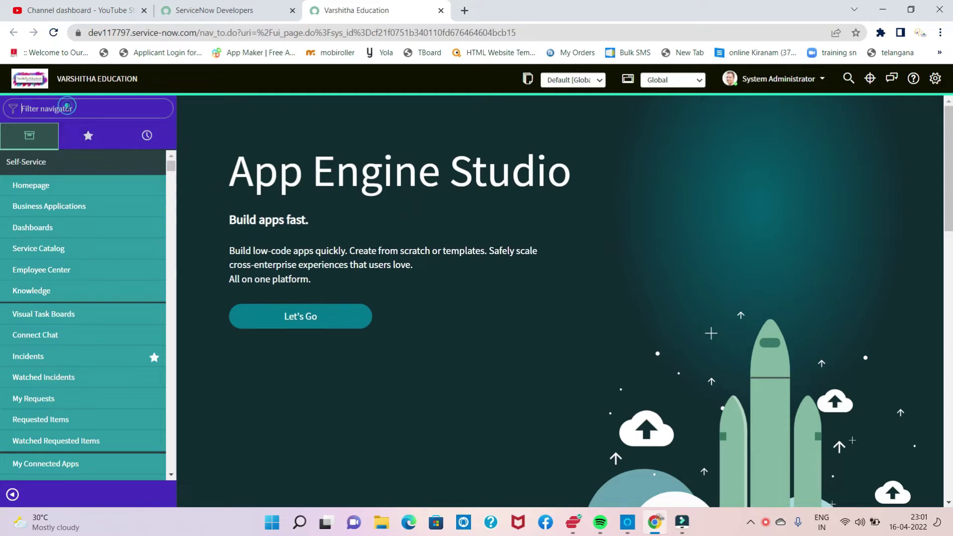
# Step: Filter the navigator for 'ldap' and start a new server under System LDAP
pyautogui.write('l')
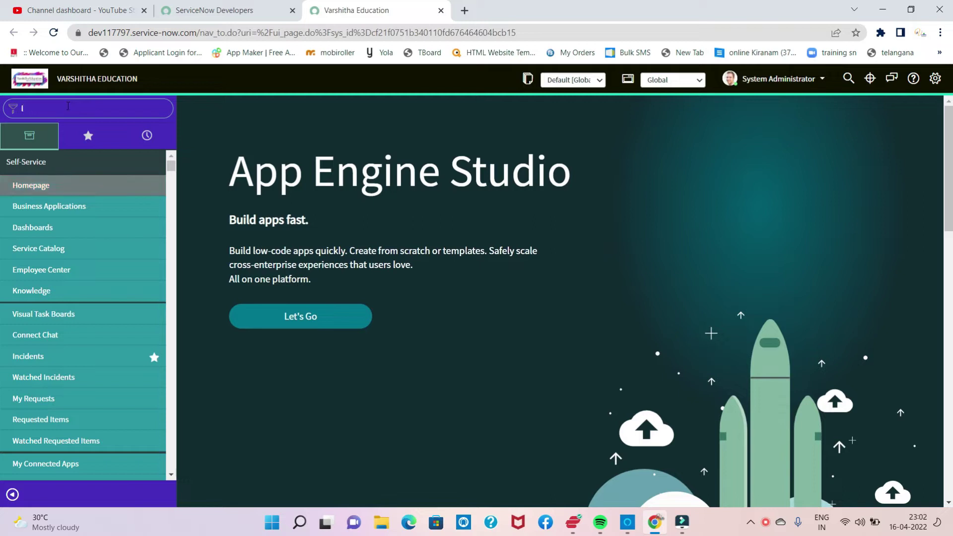
pyautogui.write('dap')
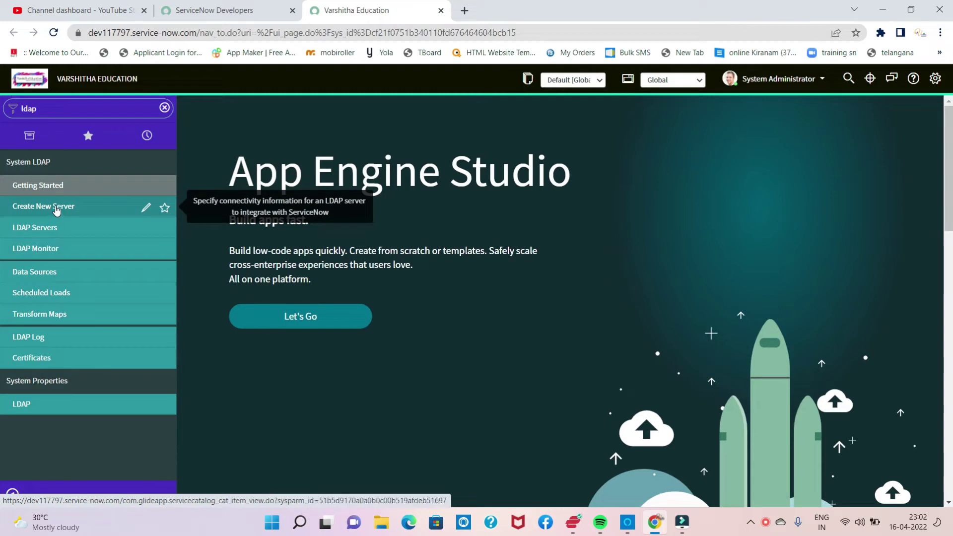
pyautogui.click(46, 207)
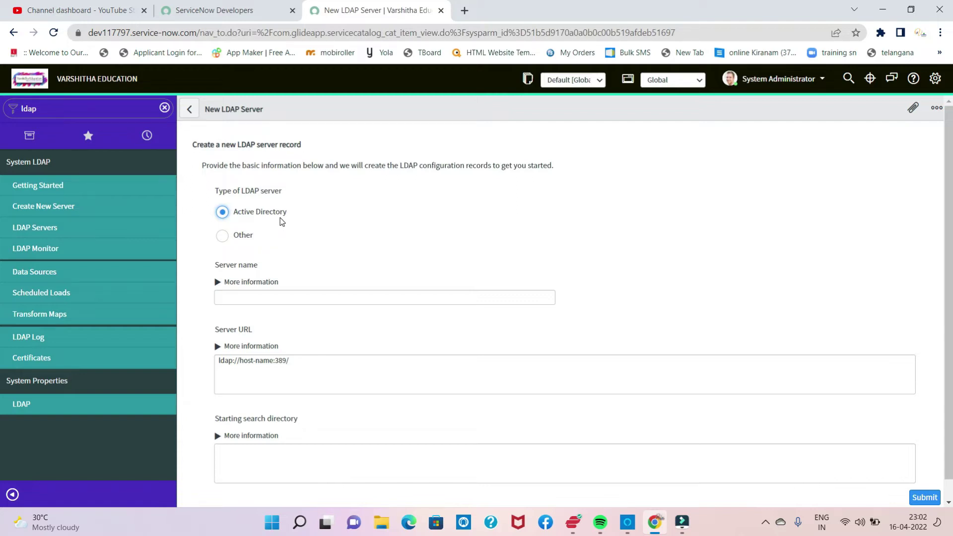
# Step: Keep Active Directory as the LDAP server type and name the server DemoLDAP
pyautogui.click(223, 237)
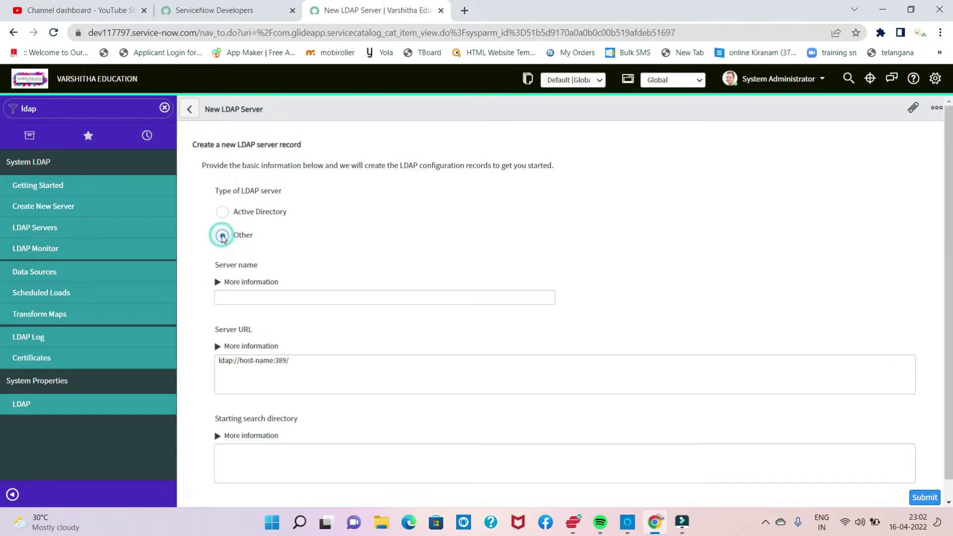
pyautogui.click(223, 212)
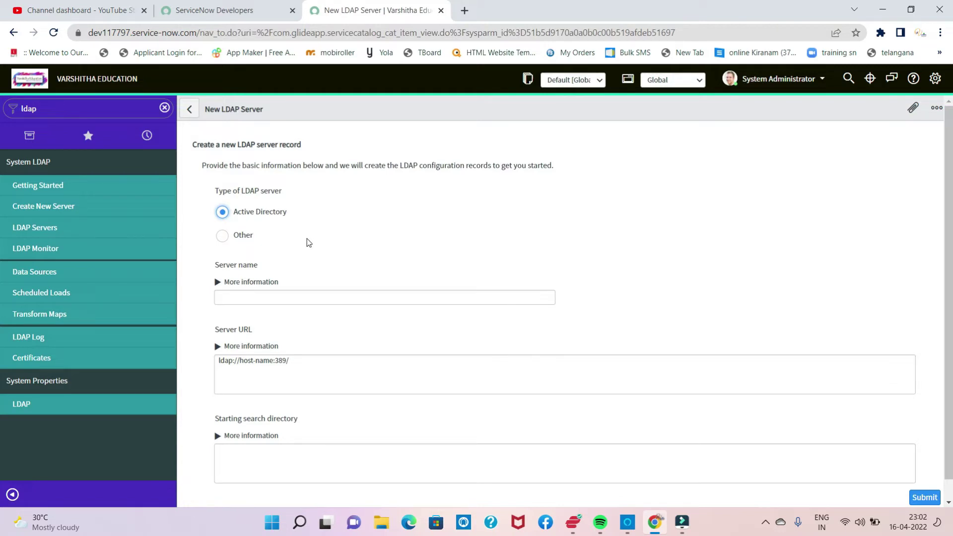
pyautogui.click(249, 296)
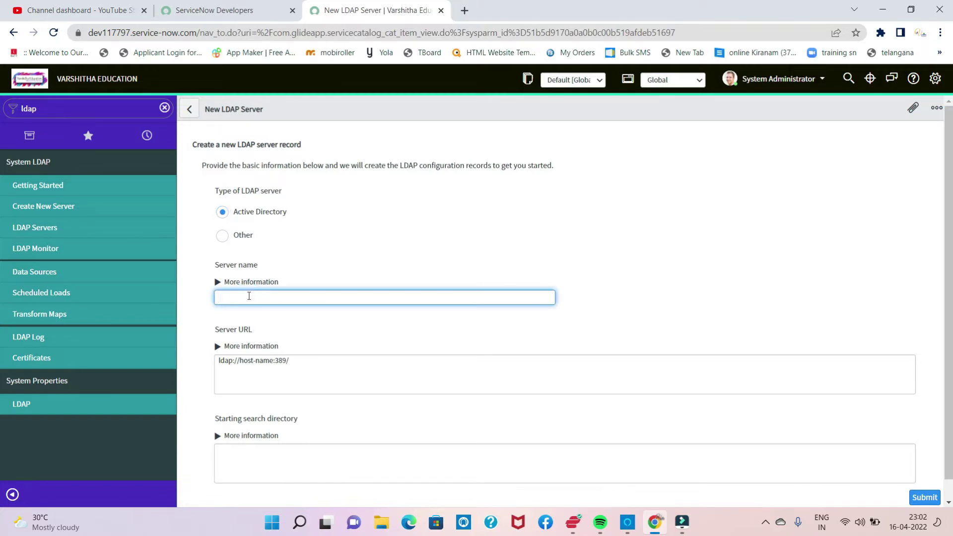
pyautogui.write('DemoLDAP')
# Step: Search Google for 'ldap test server' in a new tab and open the Forum Systems result
pyautogui.click(465, 11)
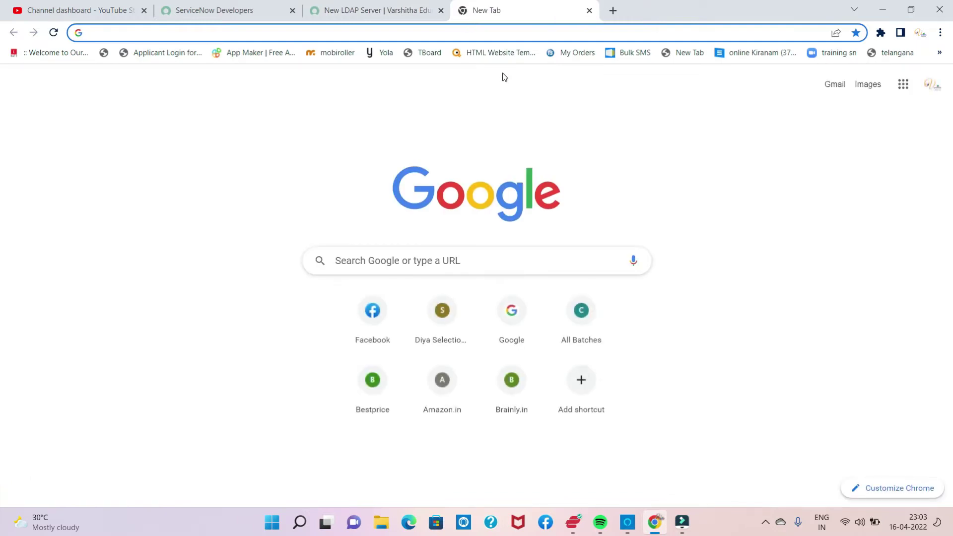
pyautogui.write('l')
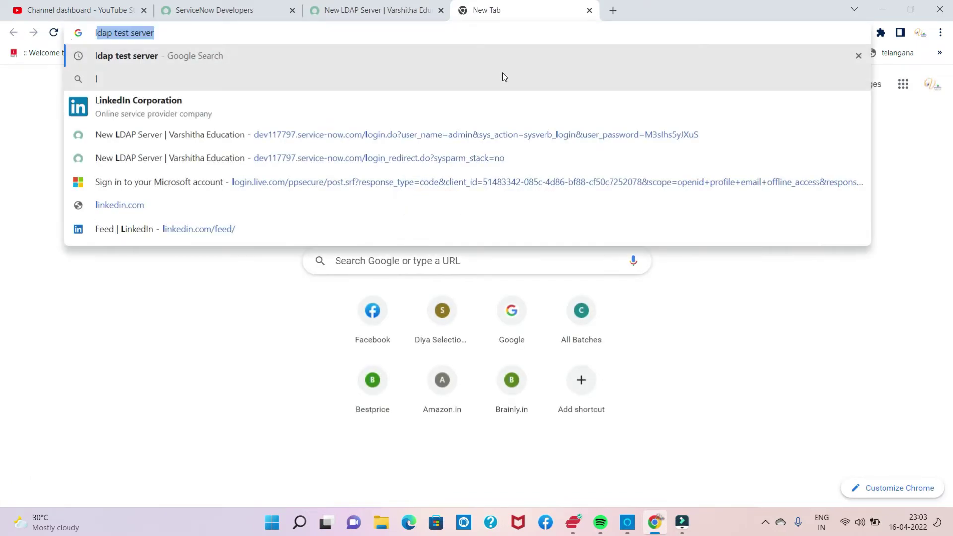
pyautogui.press('Return')
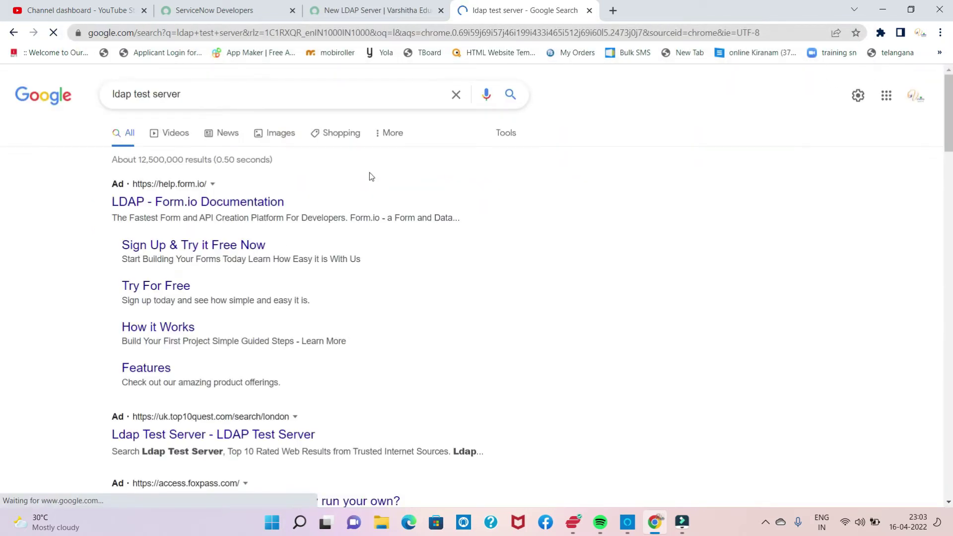
pyautogui.scroll(-4, 371, 171)
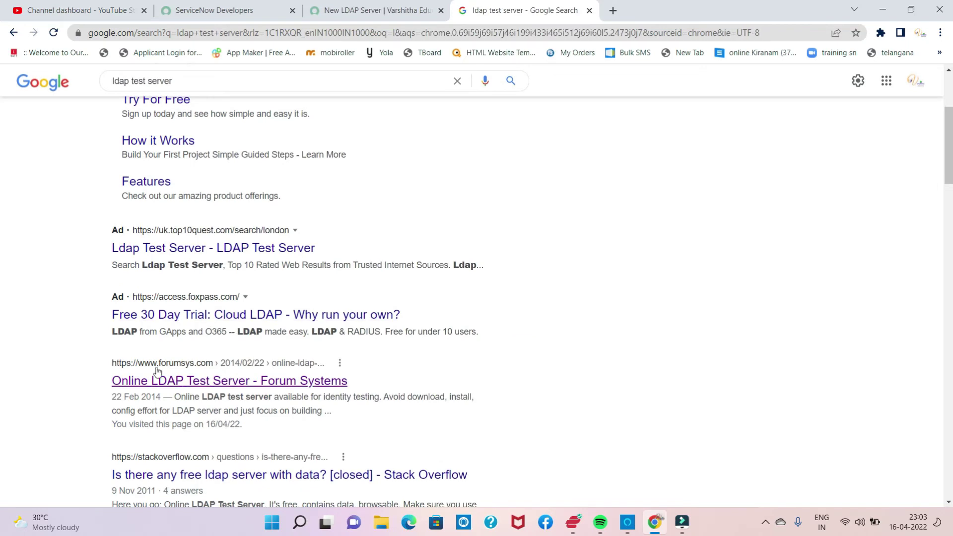
pyautogui.click(177, 382)
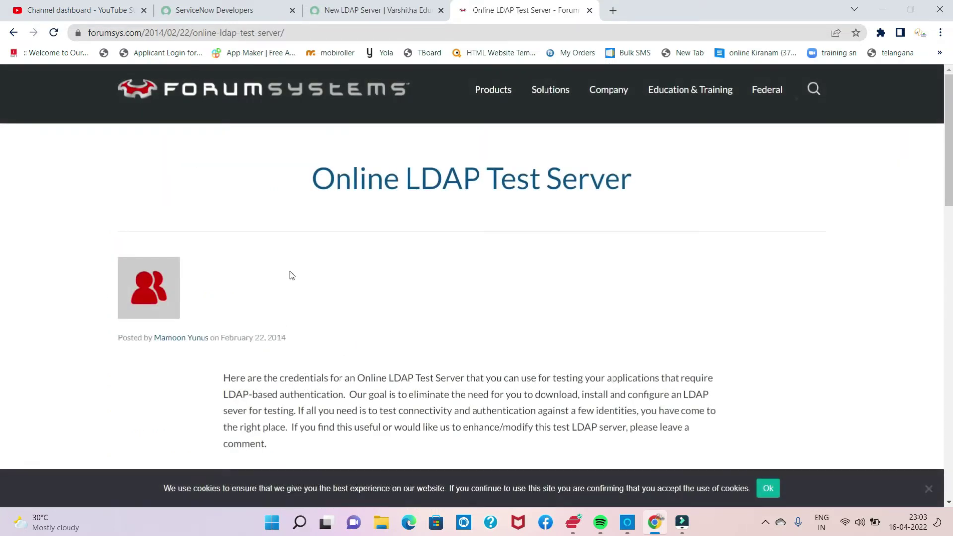
# Step: Copy the server address ldap.forumsys.com from the LDAP Server Information section
pyautogui.scroll(-4, 290, 273)
pyautogui.scroll(-1, 292, 272)
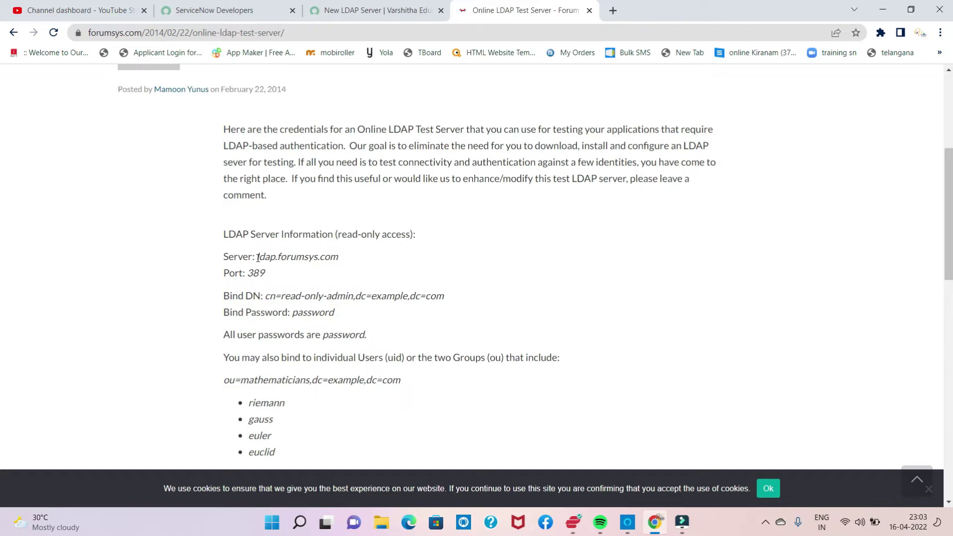
pyautogui.moveTo(258, 257); pyautogui.dragTo(341, 265)
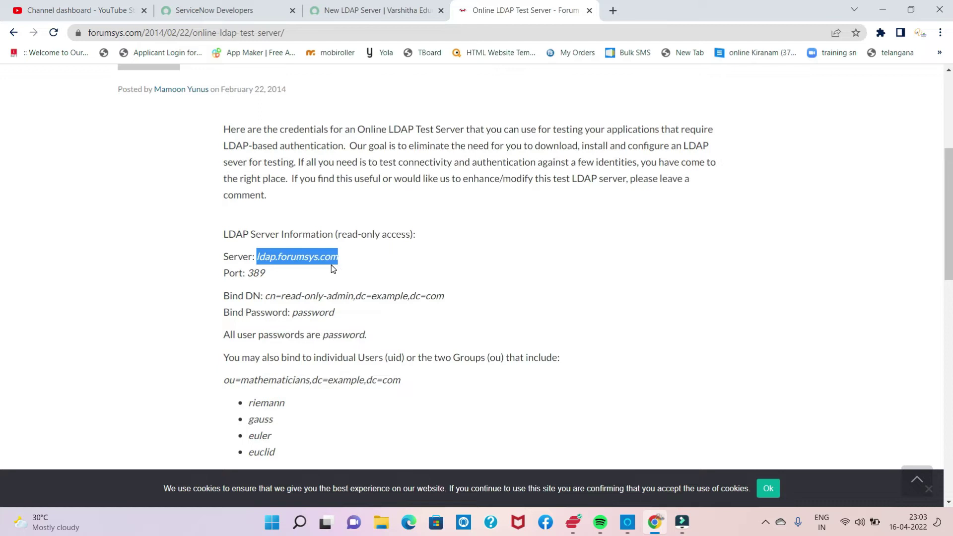
pyautogui.click(339, 11)
# Step: Set the Server URL to ldap://ldap.forumsys.com
pyautogui.click(293, 361)
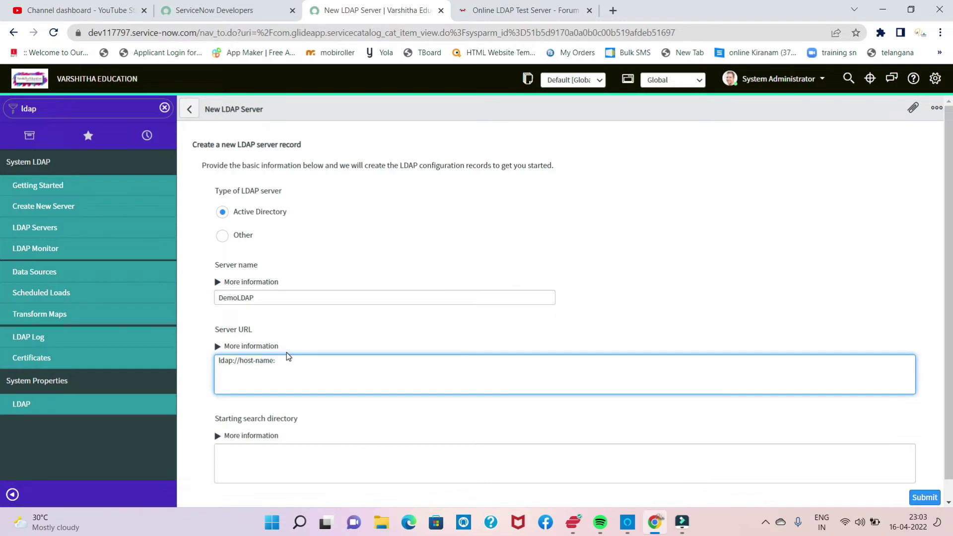
pyautogui.press('BackSpace')
pyautogui.press('BackSpace')
pyautogui.press('BackSpace')
pyautogui.press('BackSpace')
pyautogui.write('ldap.forumsys.com')
# Step: Check the Starting search directory help against the test server's details
pyautogui.click(285, 452)
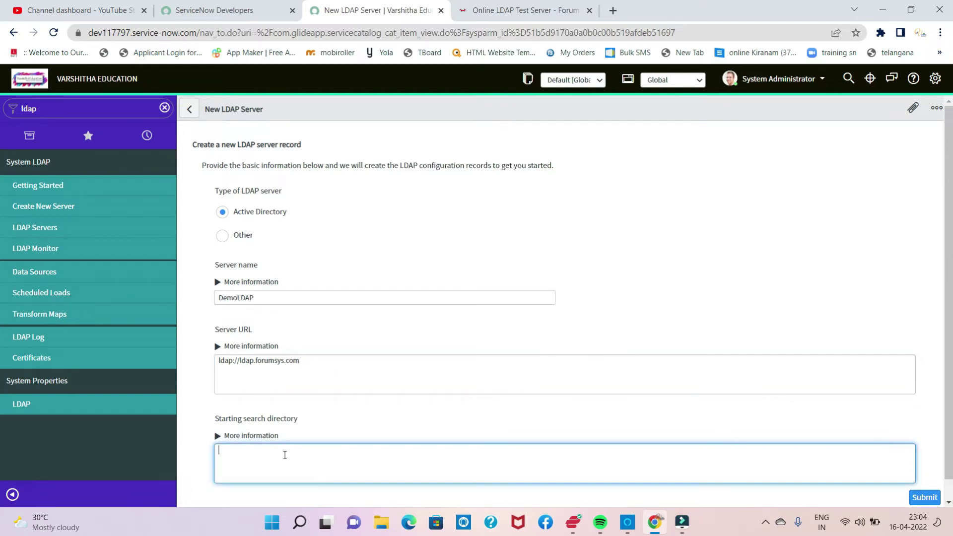
pyautogui.scroll(-1, 314, 364)
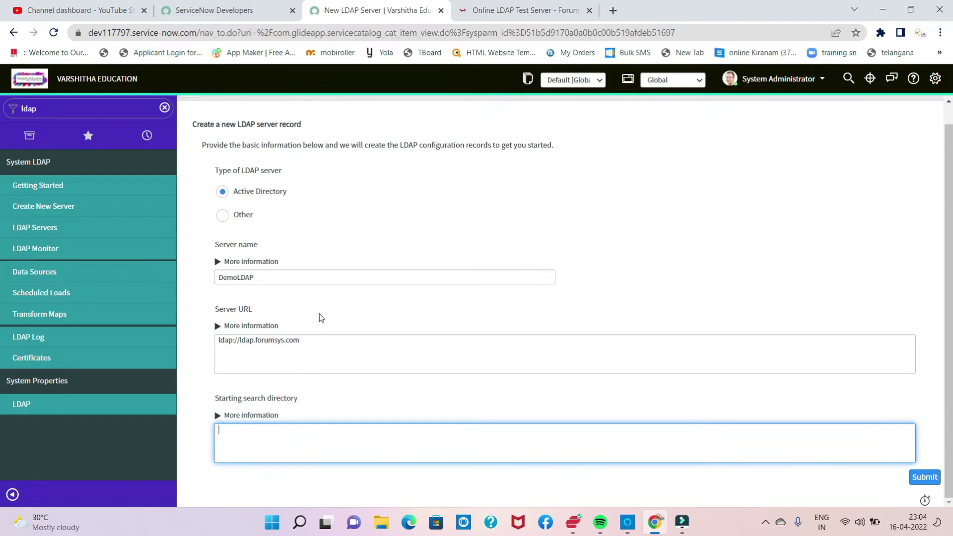
pyautogui.click(480, 9)
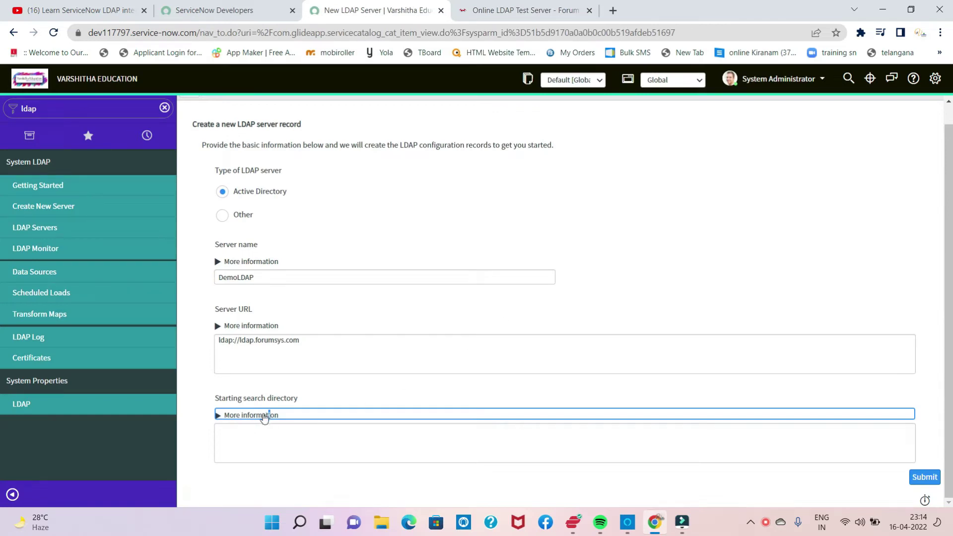
pyautogui.click(258, 415)
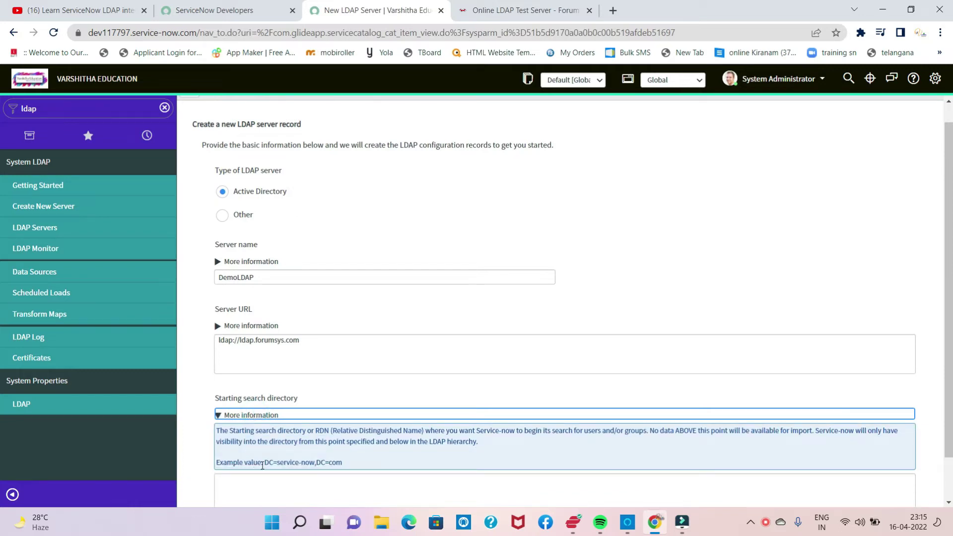
pyautogui.scroll(-1, 268, 465)
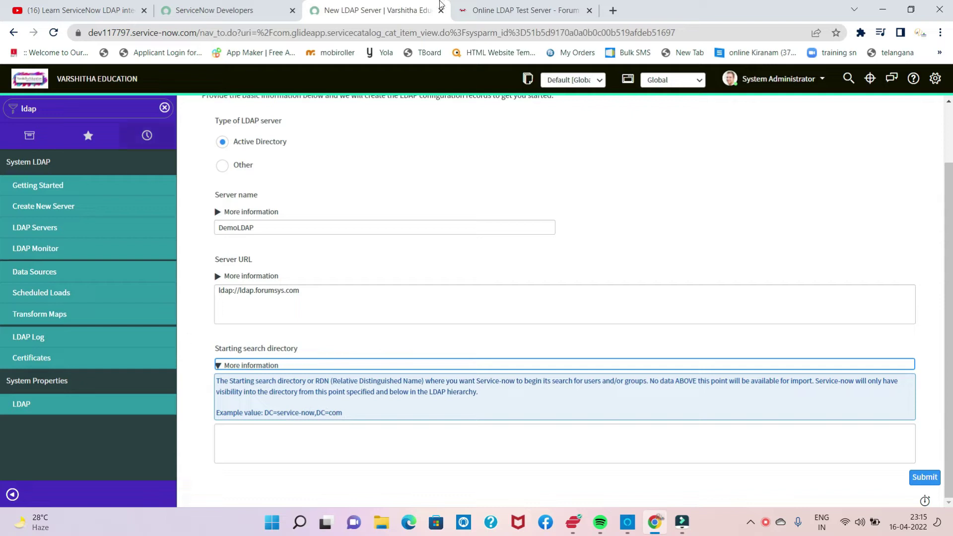
pyautogui.click(487, 14)
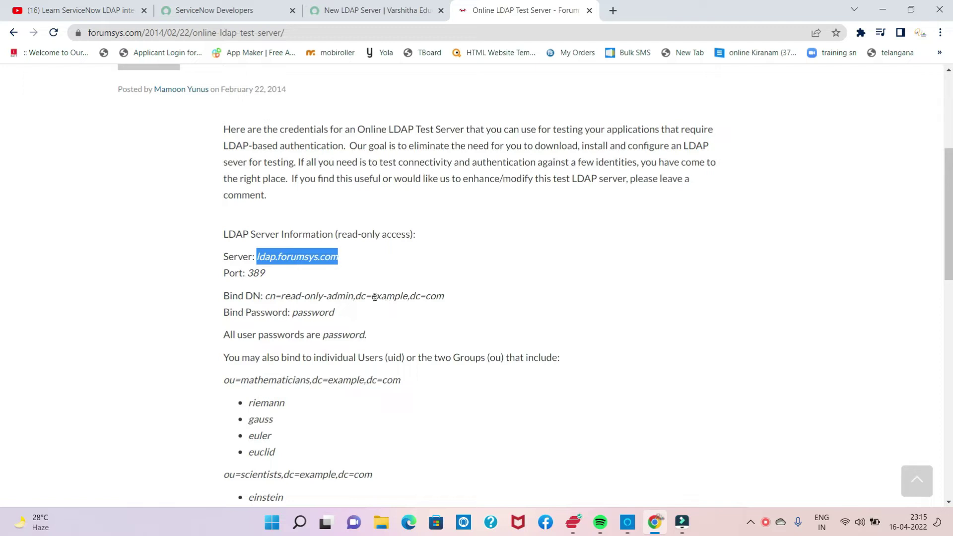
# Step: Paste dc=example,dc=com from the Bind DN into Starting search directory
pyautogui.moveTo(355, 296); pyautogui.dragTo(446, 300)
pyautogui.hotkey('ctrl', 'c')
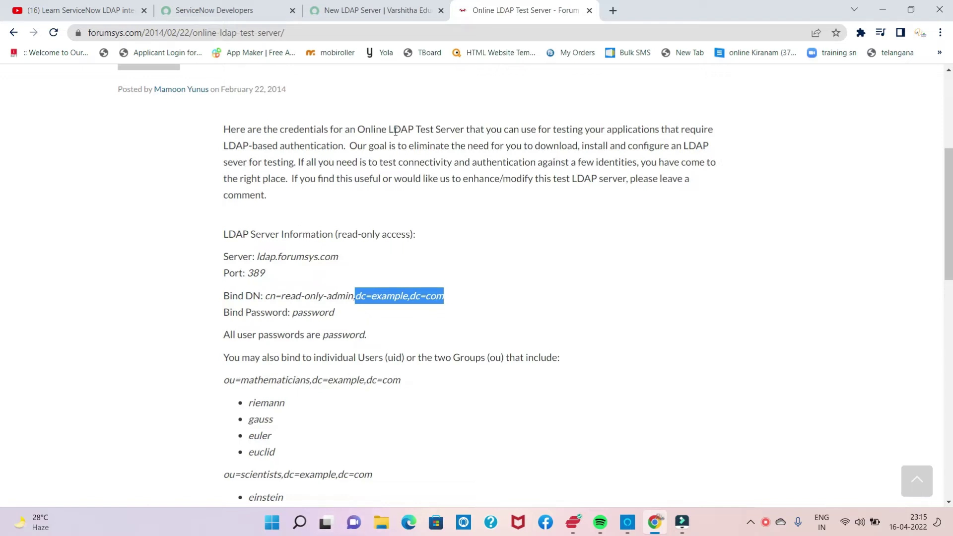
pyautogui.click(348, 11)
pyautogui.click(254, 435)
pyautogui.hotkey('ctrl', 'v')
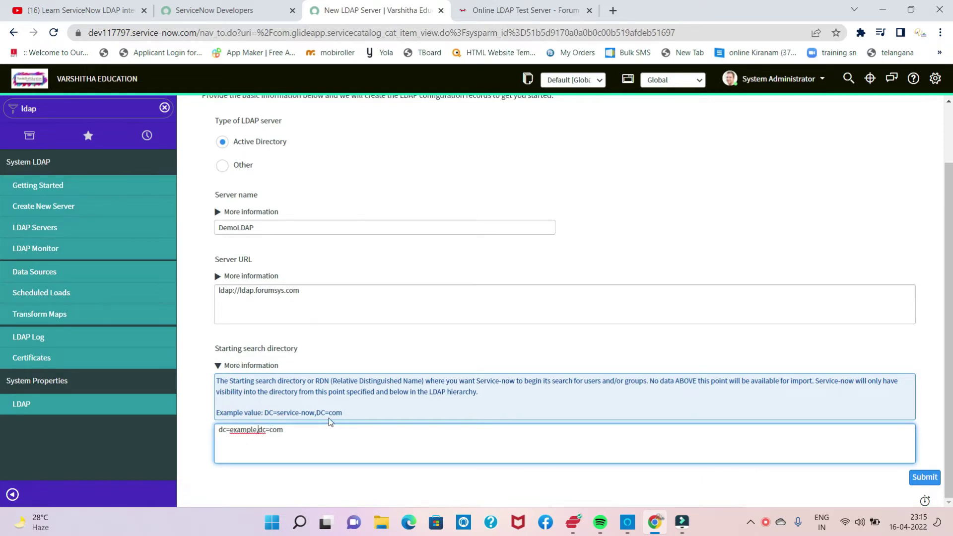
pyautogui.scroll(2, 338, 410)
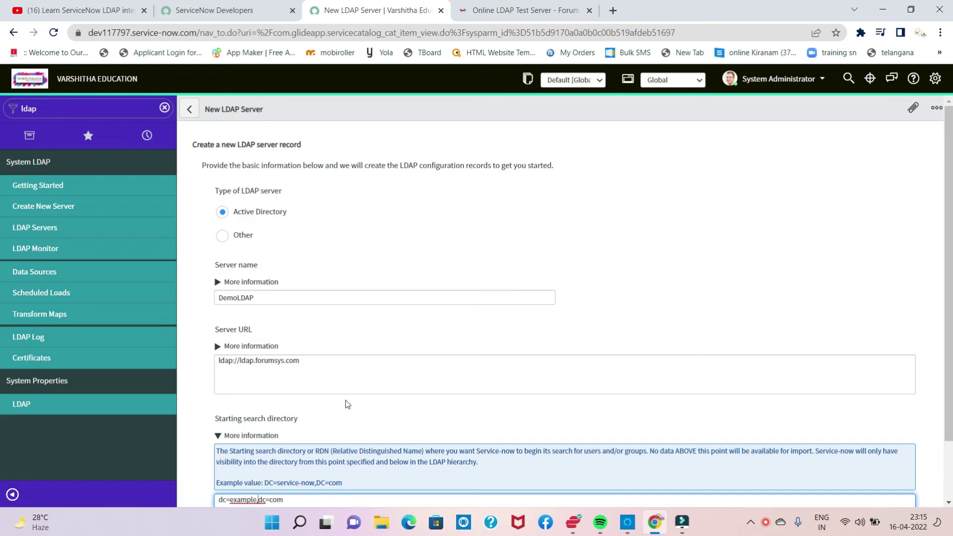
pyautogui.rightClick(395, 103)
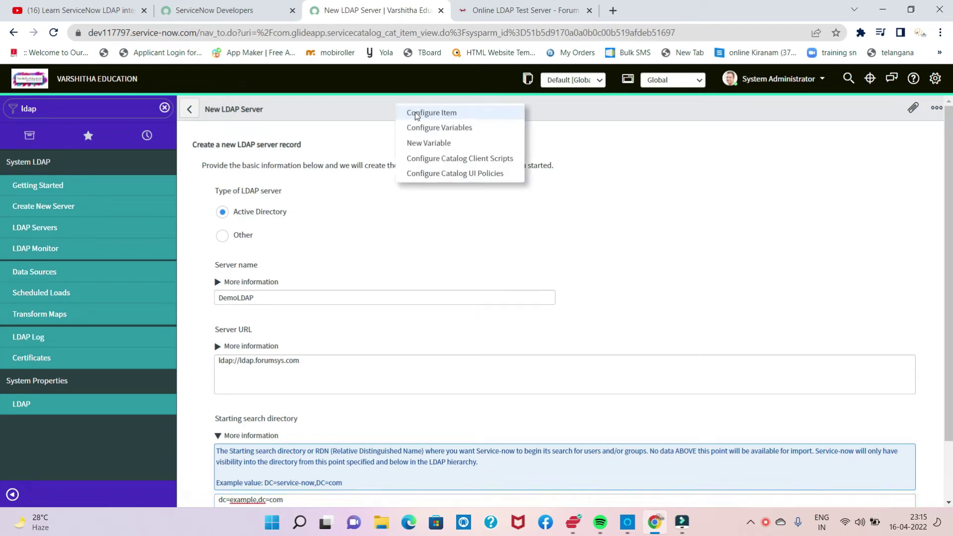
pyautogui.click(534, 227)
pyautogui.scroll(-2, 539, 233)
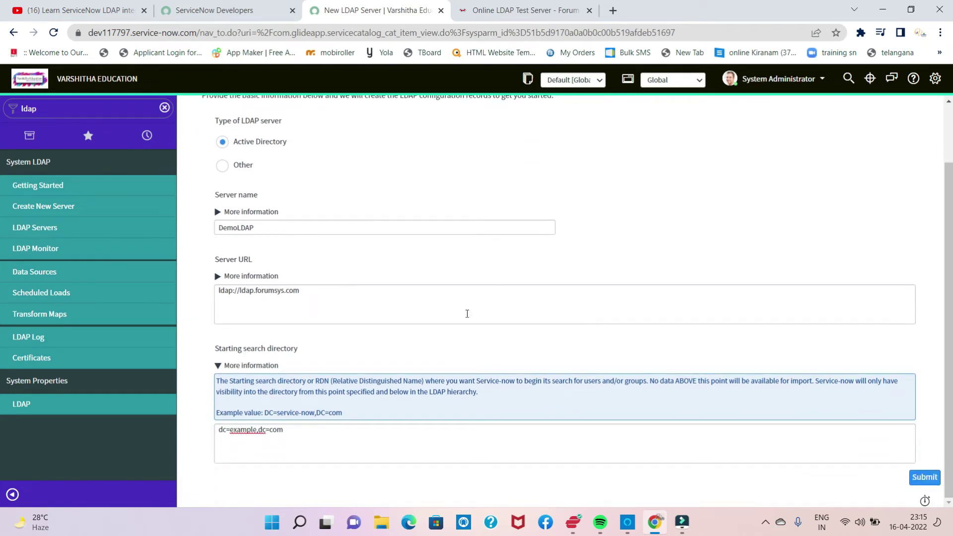
# Step: Submit the server and set Login distinguished name to the read-only admin bind DN
pyautogui.click(936, 481)
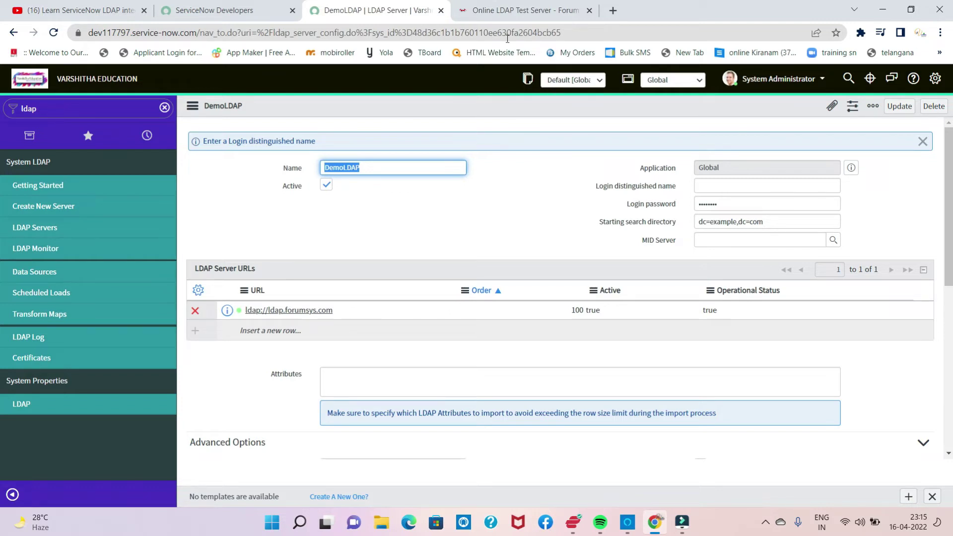
pyautogui.click(498, 16)
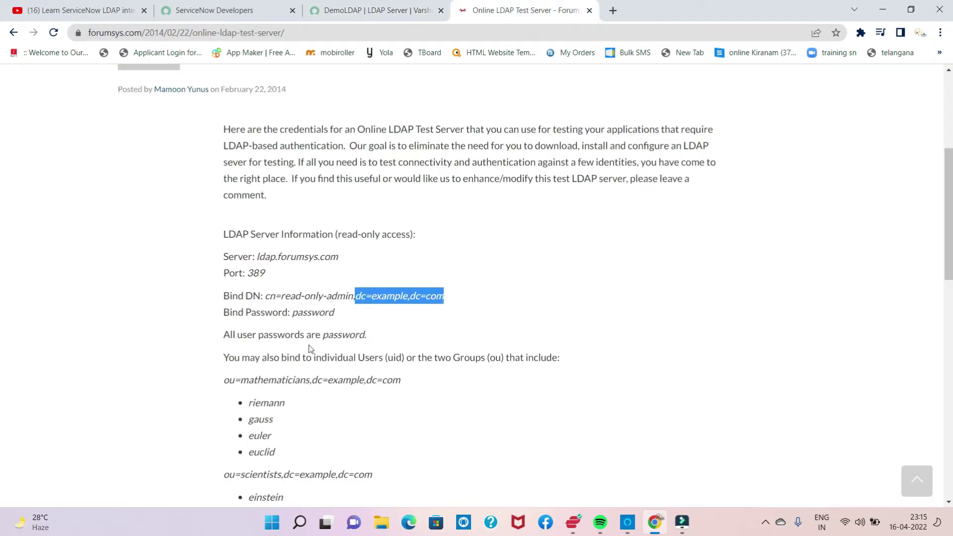
pyautogui.click(267, 297)
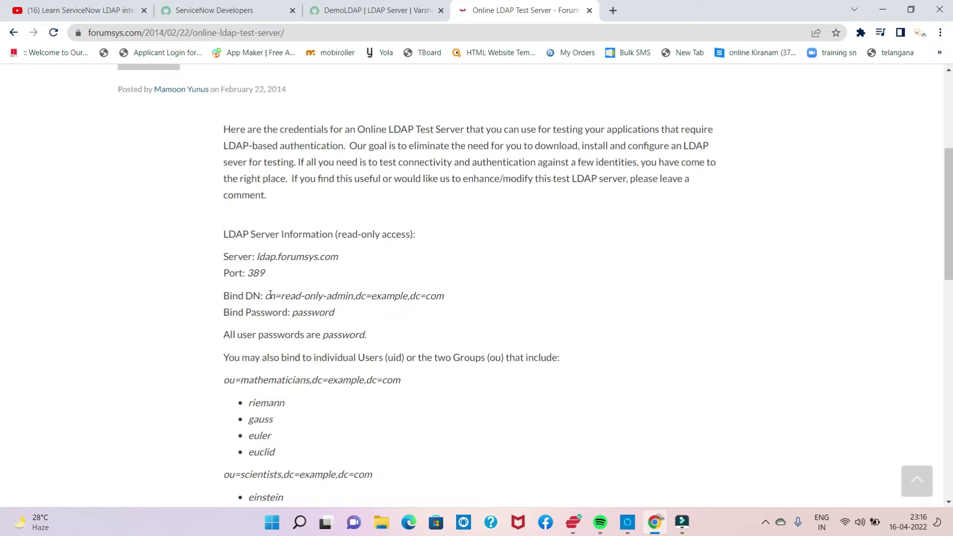
pyautogui.moveTo(267, 297); pyautogui.dragTo(444, 307)
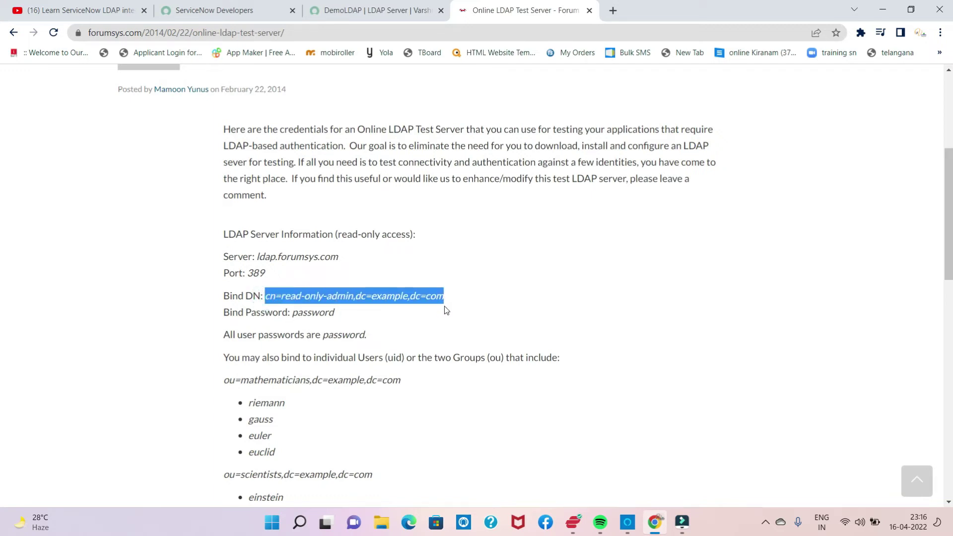
pyautogui.click(350, 16)
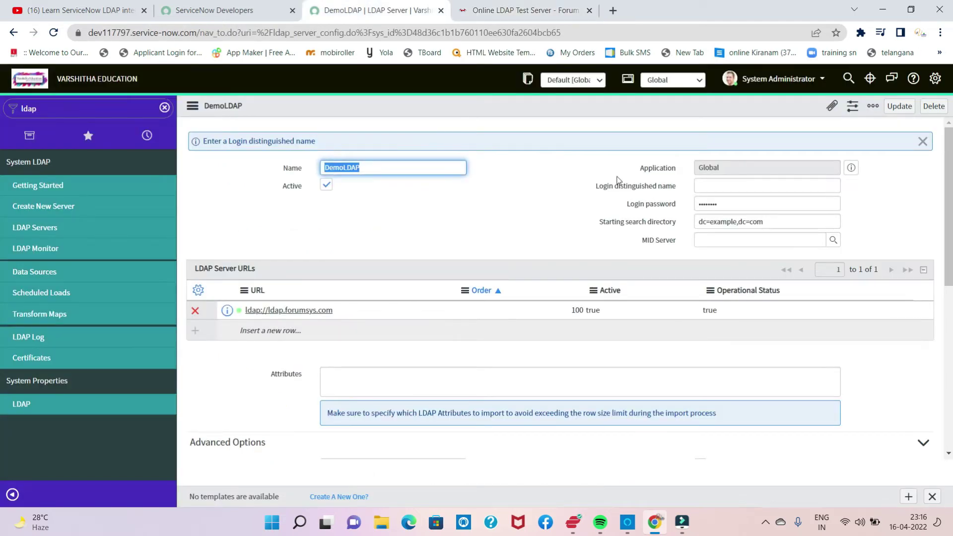
pyautogui.click(730, 186)
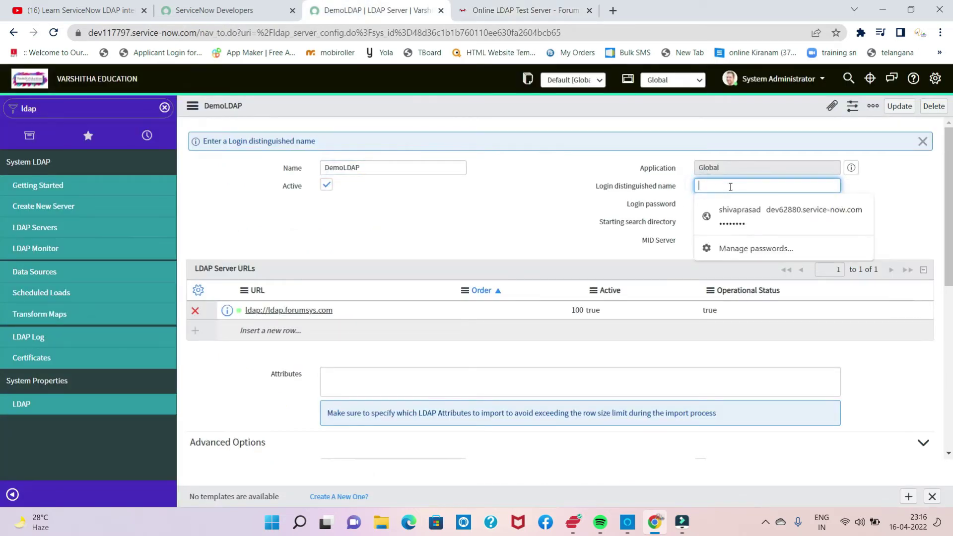
pyautogui.write('cn=read-only-admin,dc=example,dc=com')
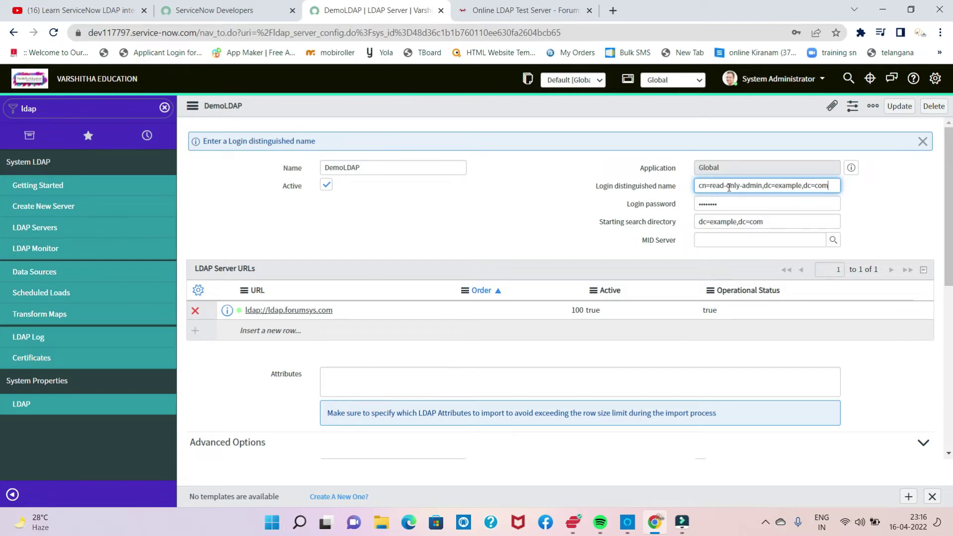
# Step: Replace the Login password with the test server's bind password
pyautogui.moveTo(722, 204); pyautogui.dragTo(693, 207)
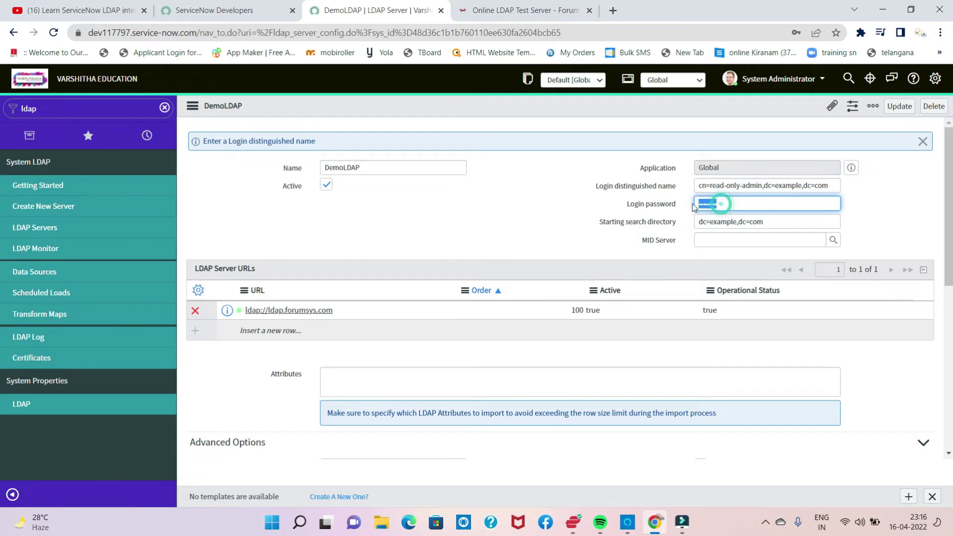
pyautogui.press('BackSpace')
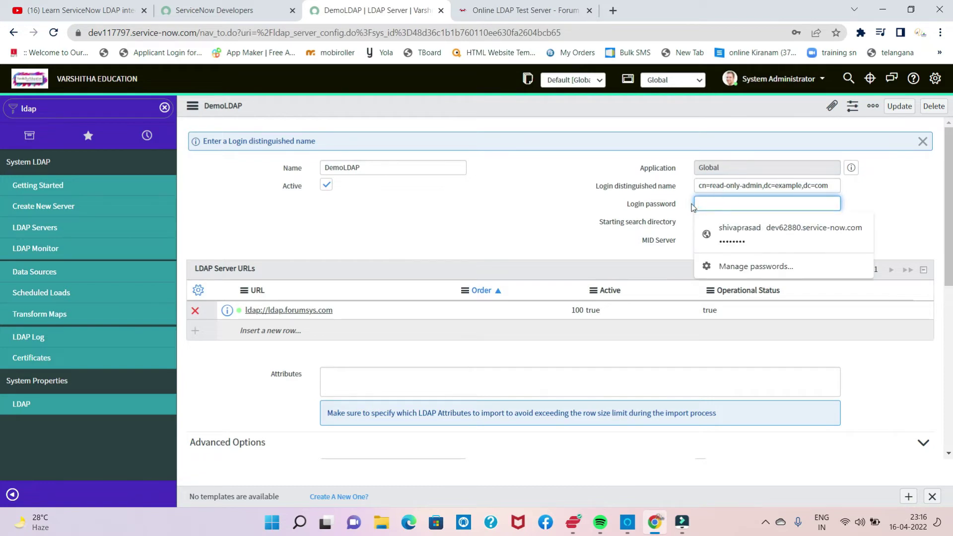
pyautogui.click(479, 9)
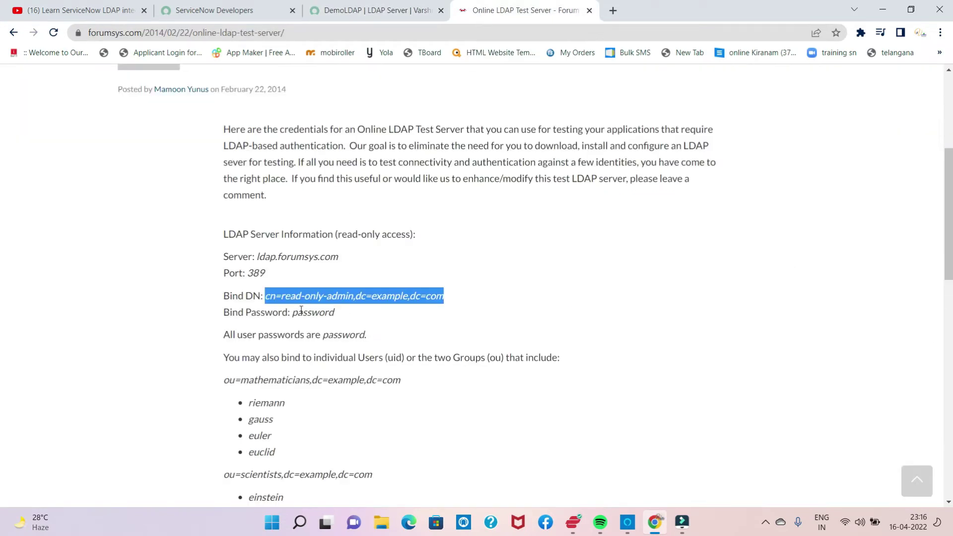
pyautogui.moveTo(293, 314); pyautogui.dragTo(341, 322)
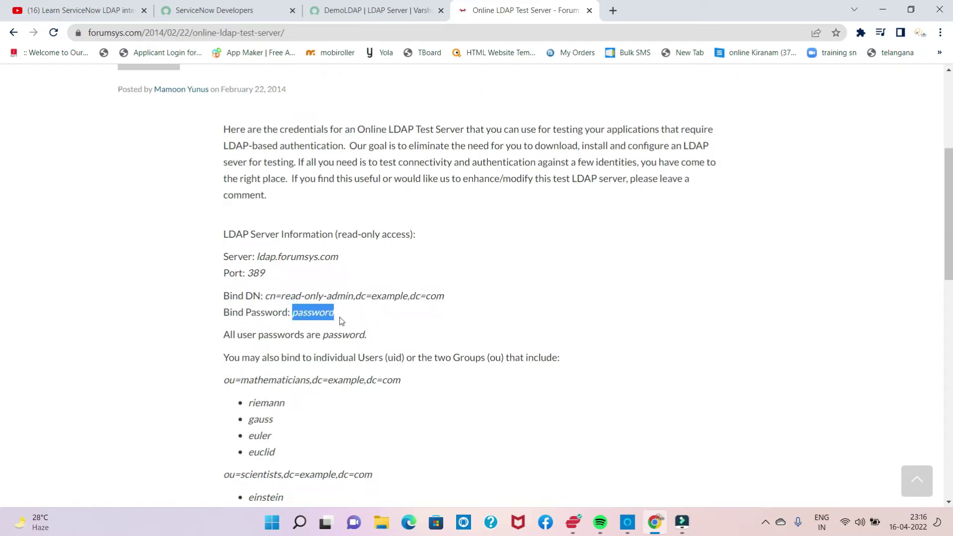
pyautogui.hotkey('ctrl', 'shift', 'Tab')
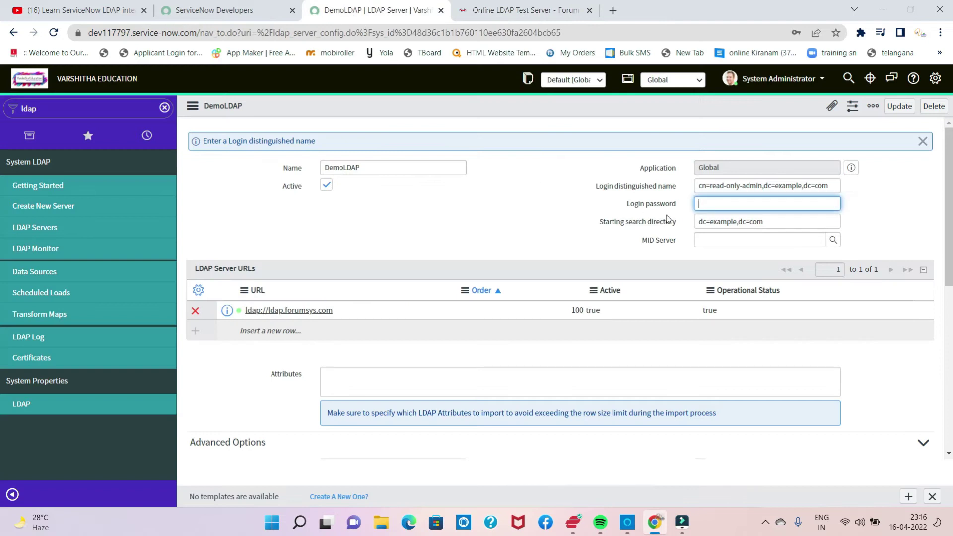
pyautogui.hotkey('ctrl', 'v')
# Step: Save the DemoLDAP server record from the form header menu
pyautogui.scroll(-2, 408, 218)
pyautogui.scroll(-3, 414, 219)
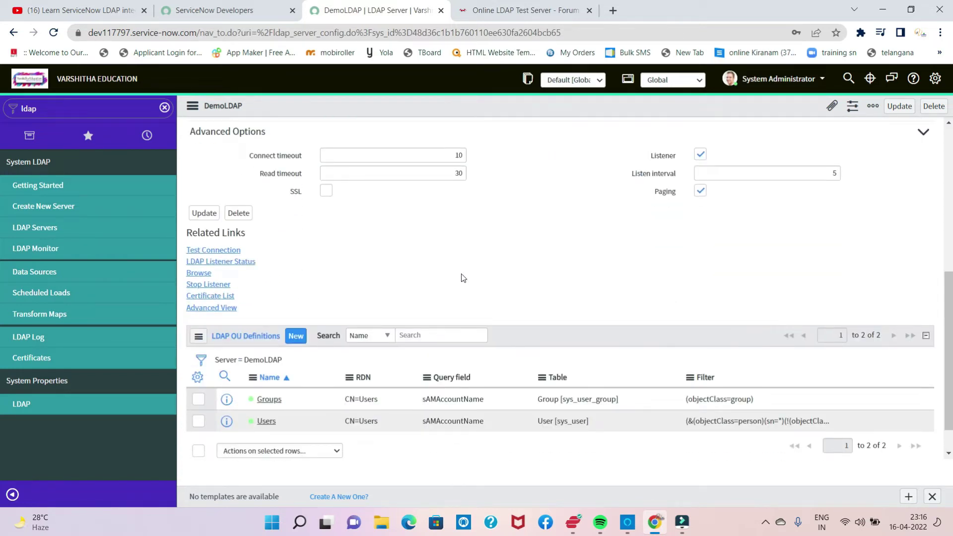
pyautogui.scroll(2, 464, 279)
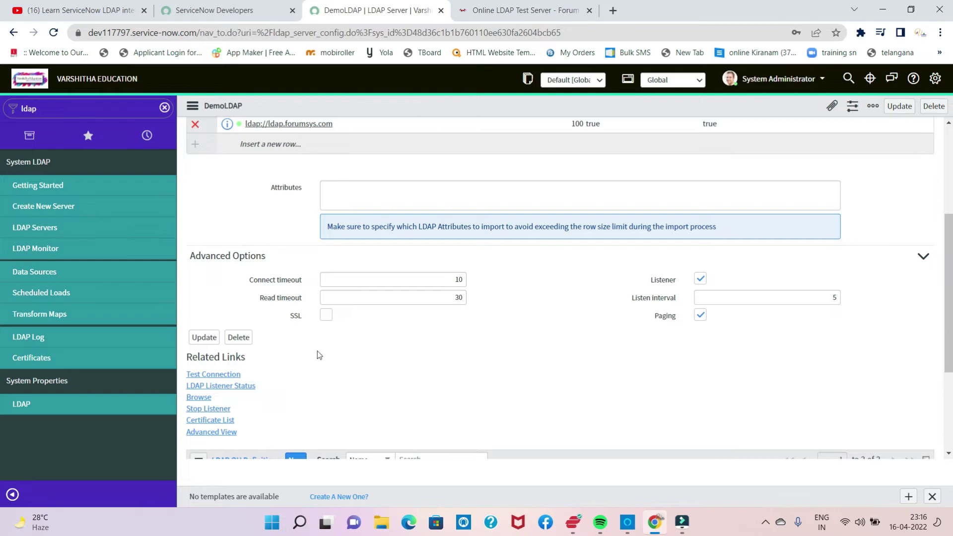
pyautogui.scroll(3, 319, 355)
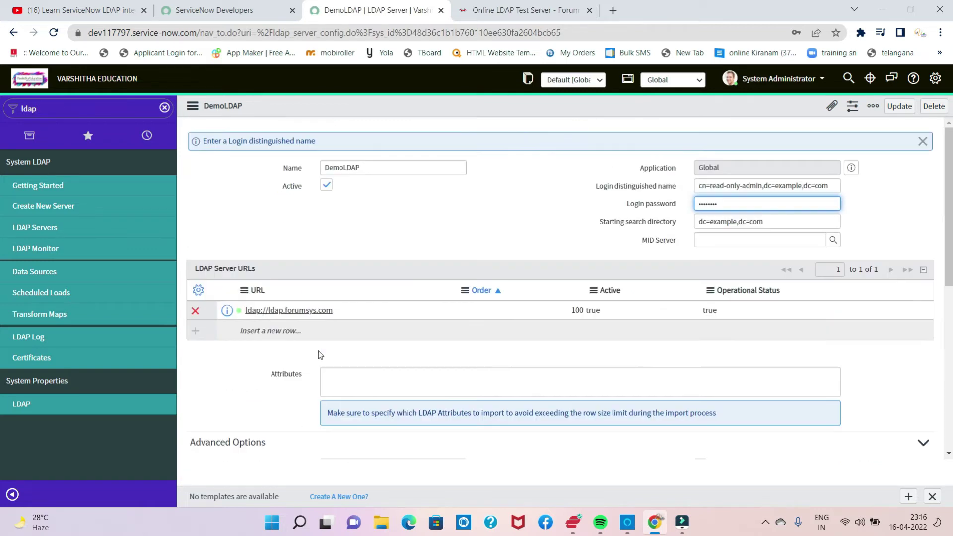
pyautogui.rightClick(419, 106)
pyautogui.click(440, 117)
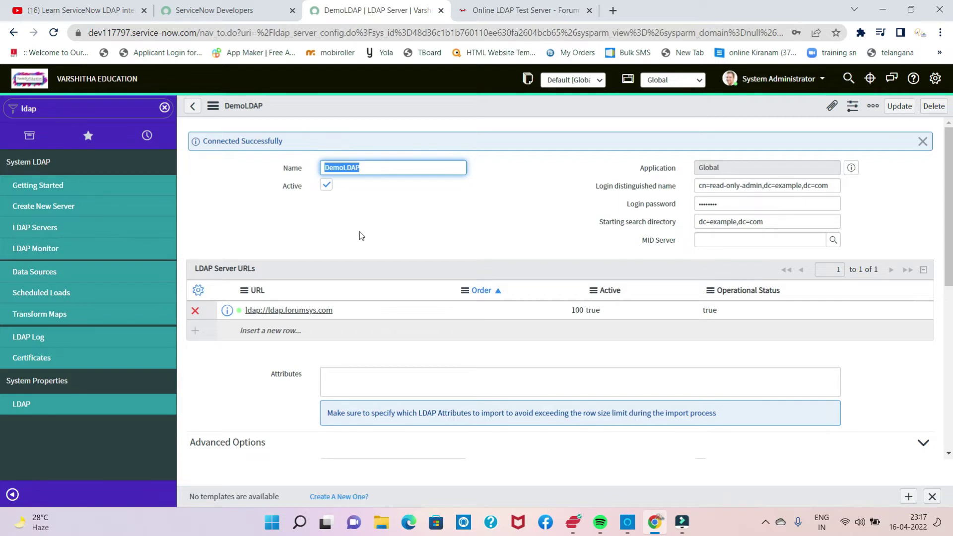
# Step: Scroll down to the LDAP OU Definitions list showing the Groups and Users entries
pyautogui.scroll(-4, 386, 248)
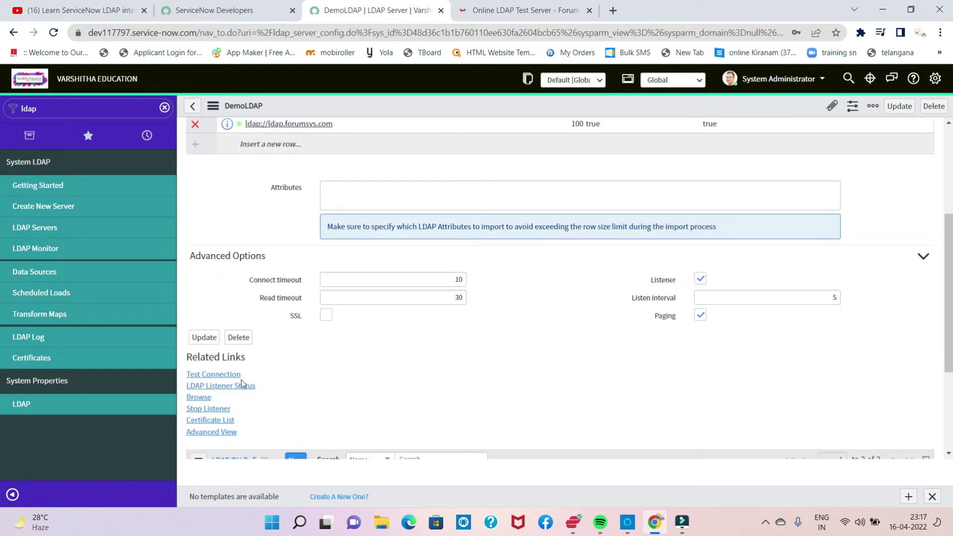
pyautogui.scroll(-3, 294, 327)
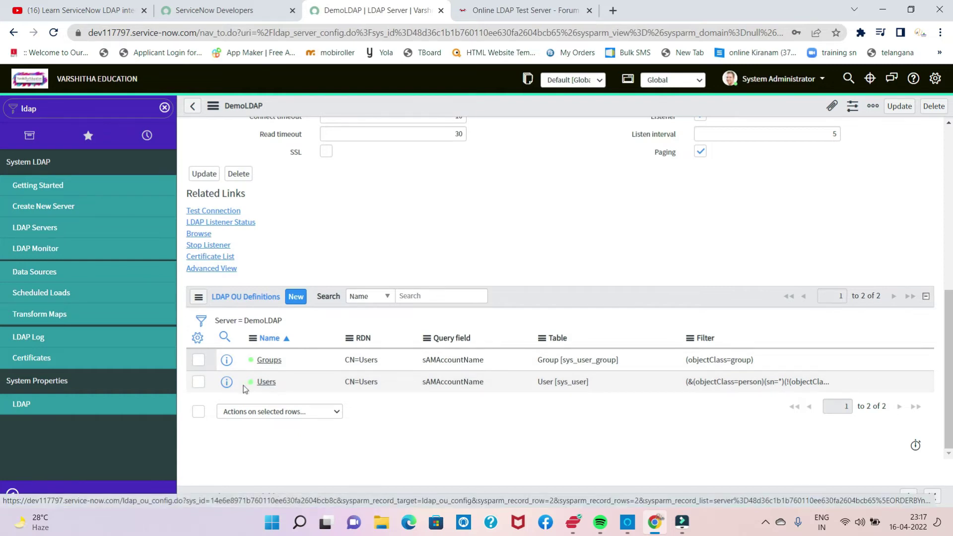
# Step: Open the Users OU definition record and empty its RDN and Filter fields
pyautogui.click(227, 383)
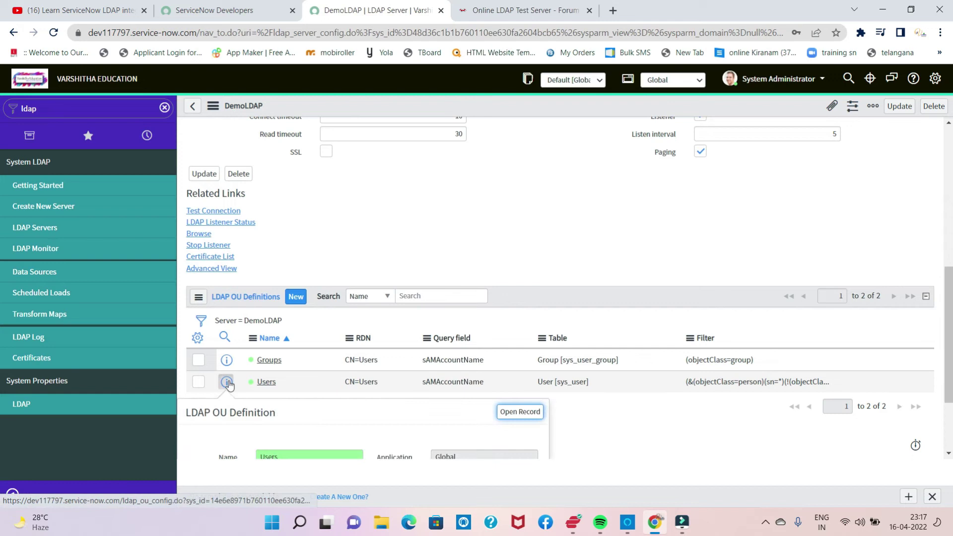
pyautogui.scroll(-1, 243, 381)
pyautogui.scroll(-1, 275, 374)
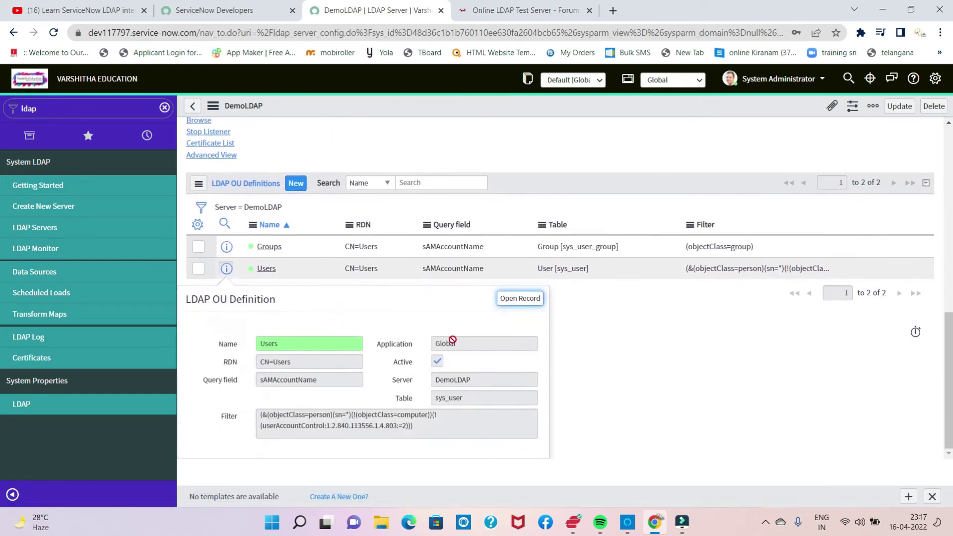
pyautogui.click(510, 303)
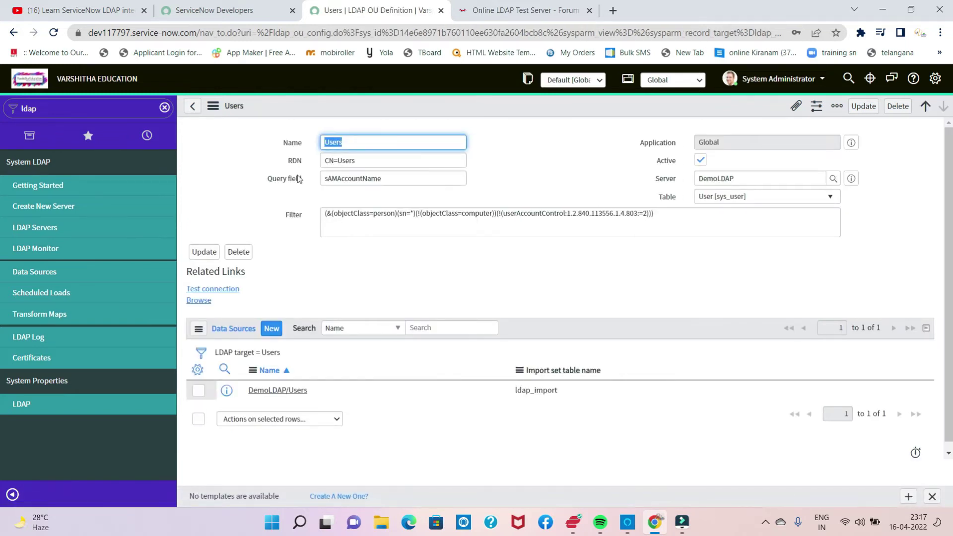
pyautogui.click(368, 160)
pyautogui.press('BackSpace')
pyautogui.press('BackSpace')
pyautogui.press('BackSpace')
pyautogui.press('BackSpace')
pyautogui.press('BackSpace')
pyautogui.press('BackSpace')
pyautogui.press('BackSpace')
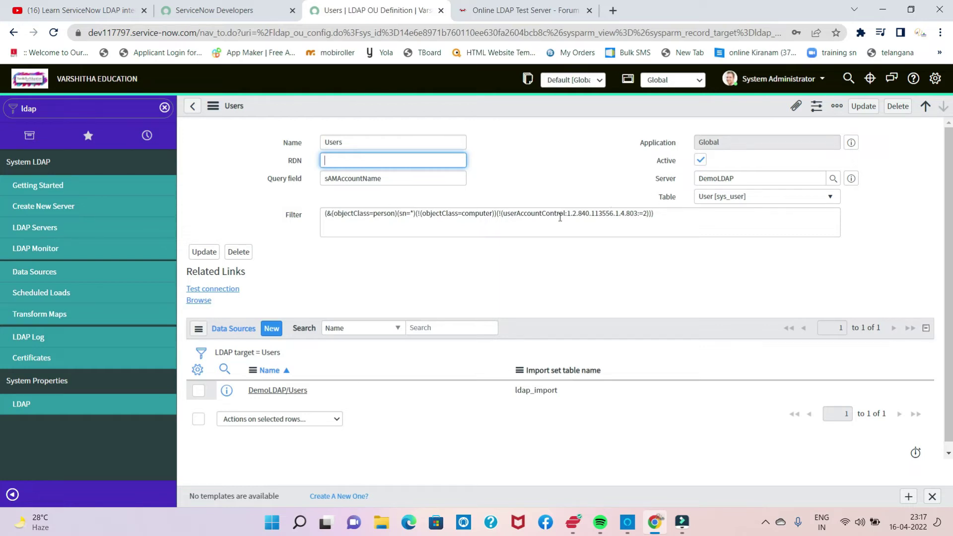
pyautogui.moveTo(672, 217); pyautogui.dragTo(278, 221)
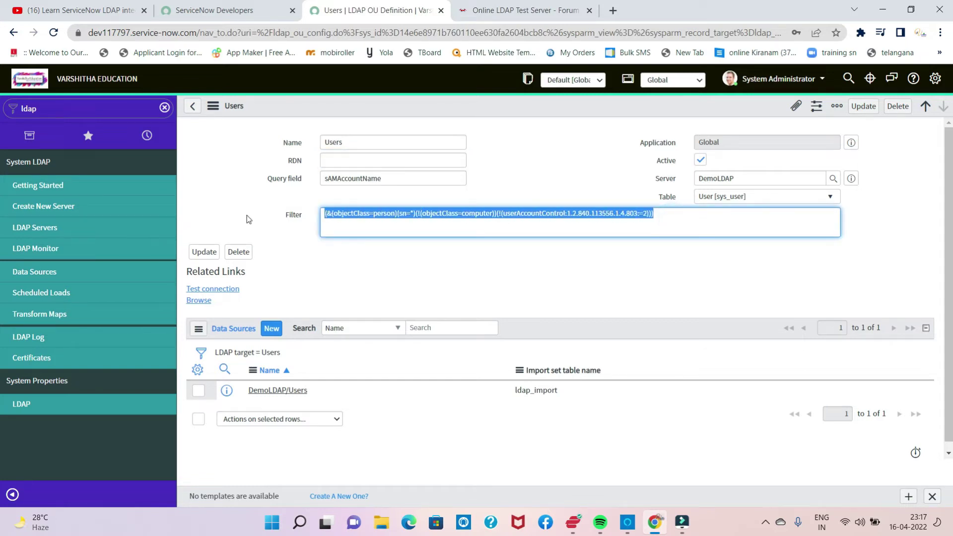
pyautogui.press('BackSpace')
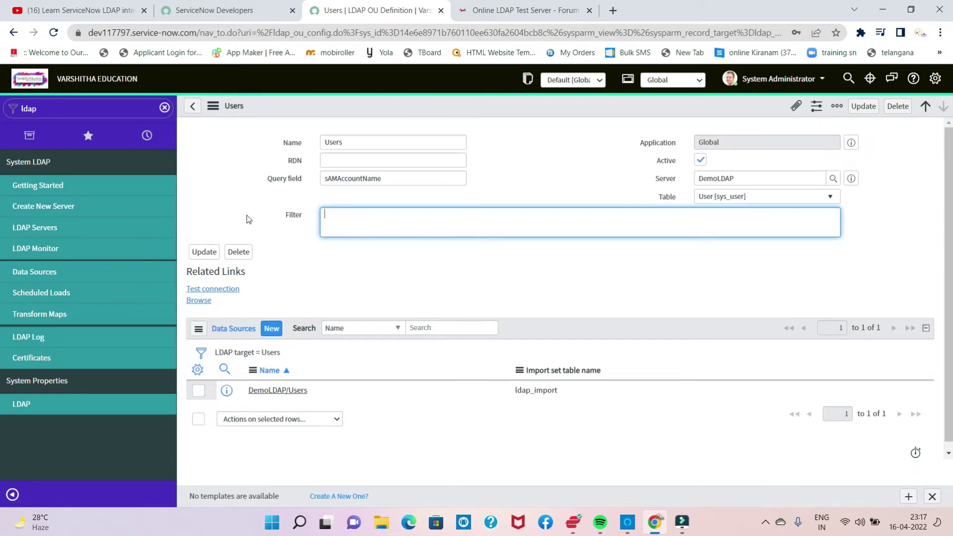
pyautogui.click(492, 13)
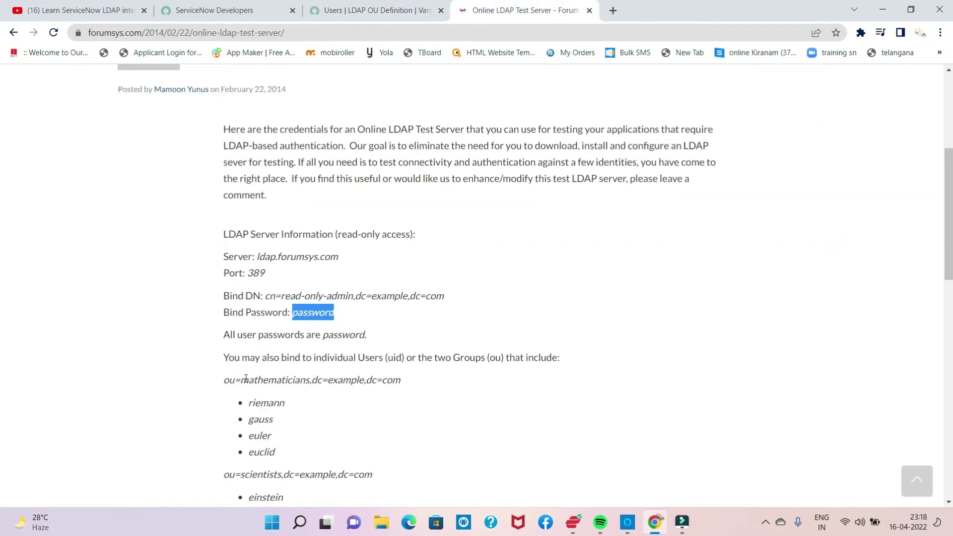
# Step: Read the test server's user uids, then go back to the Users OU Definition form
pyautogui.scroll(-1, 246, 379)
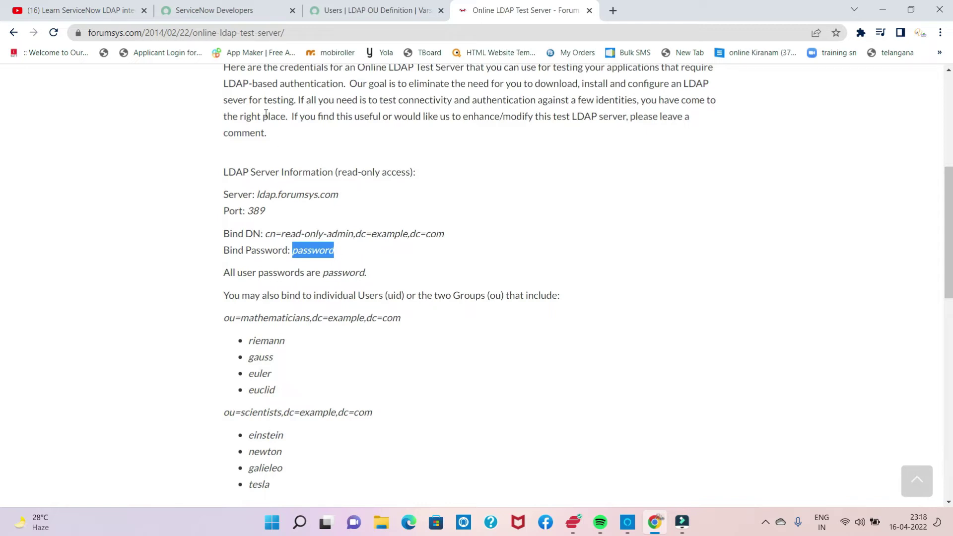
pyautogui.click(350, 15)
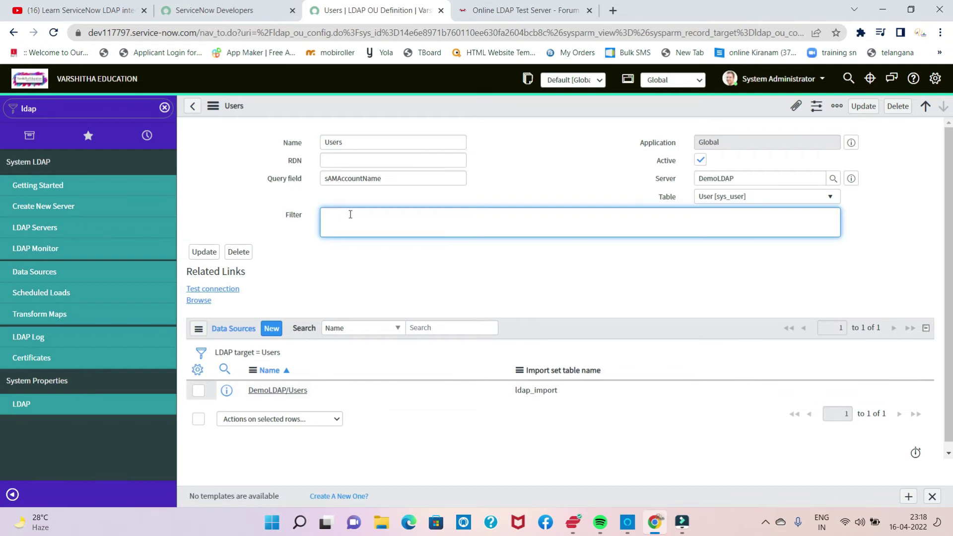
# Step: Set the Users OU definition filter to (uid=e*), leave RDN empty, and save it
pyautogui.write('(uid=')
pyautogui.rightClick(386, 105)
pyautogui.click(404, 116)
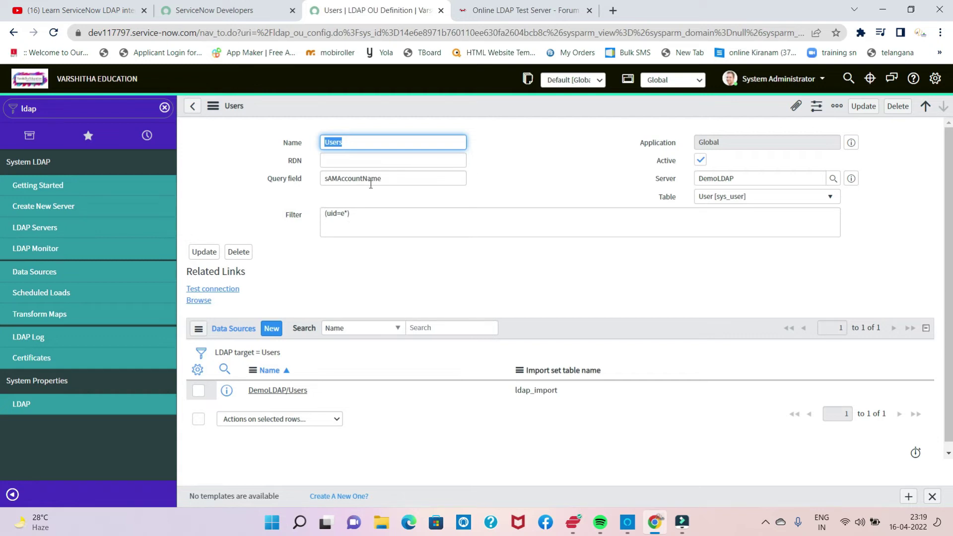
pyautogui.click(258, 391)
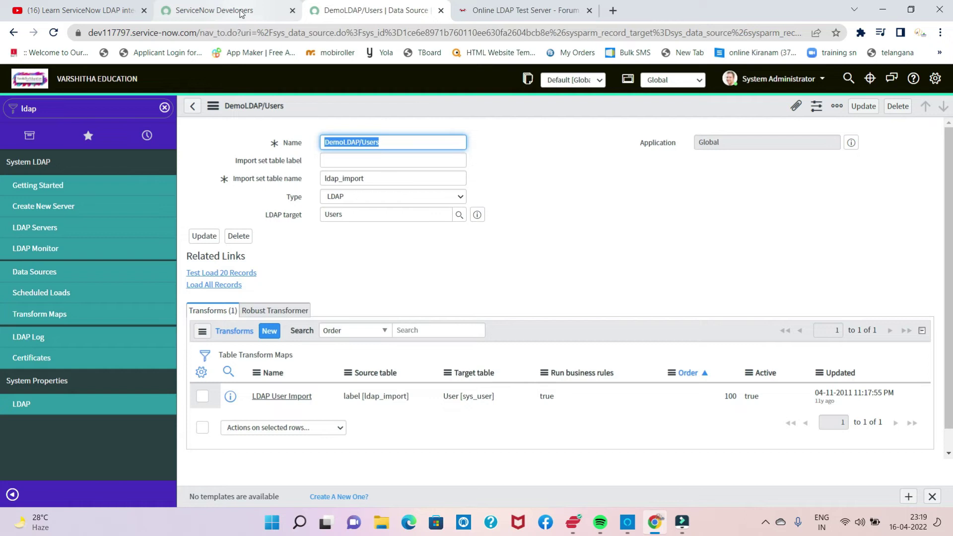
# Step: Open the sys_user.LIST users table (634 records) in a separate tab
pyautogui.doubleClick(48, 113)
pyautogui.write('sy')
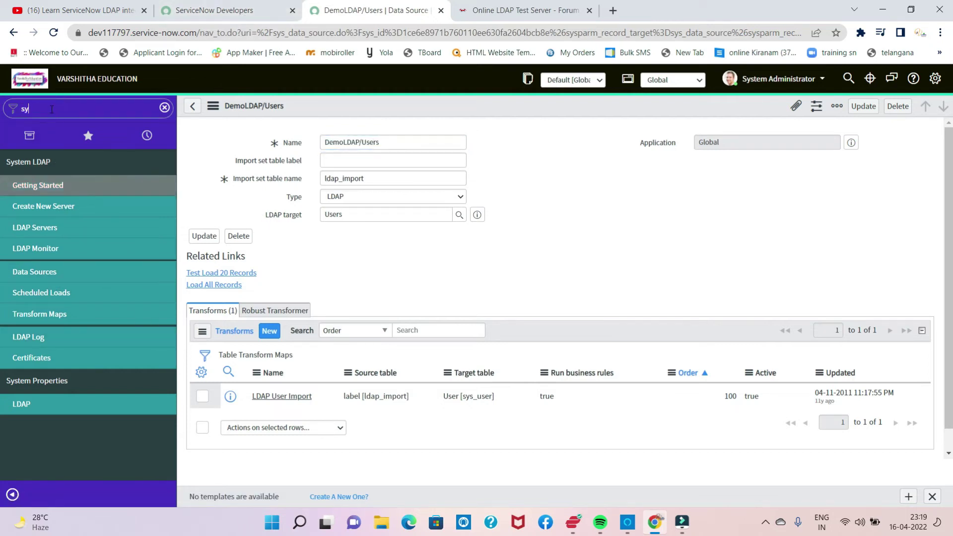
pyautogui.write('s')
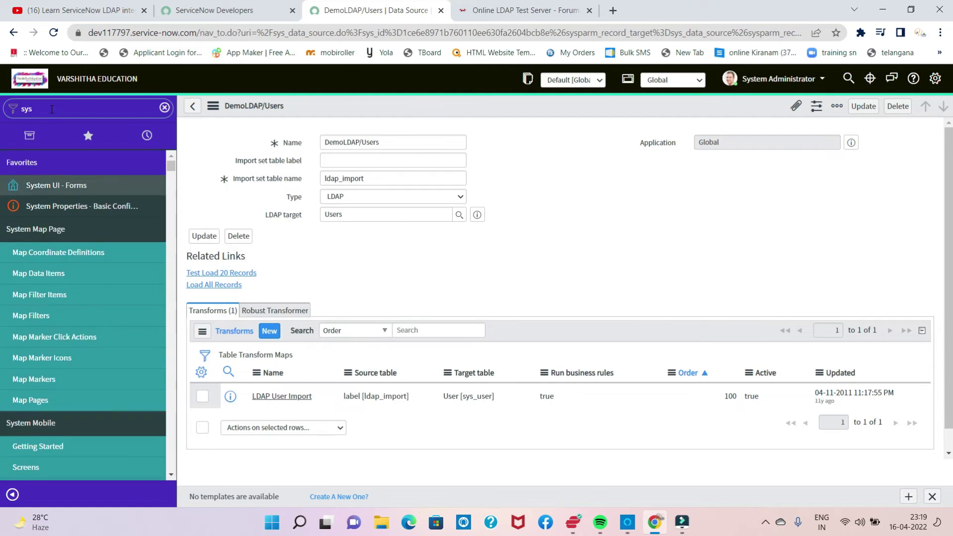
pyautogui.write('_')
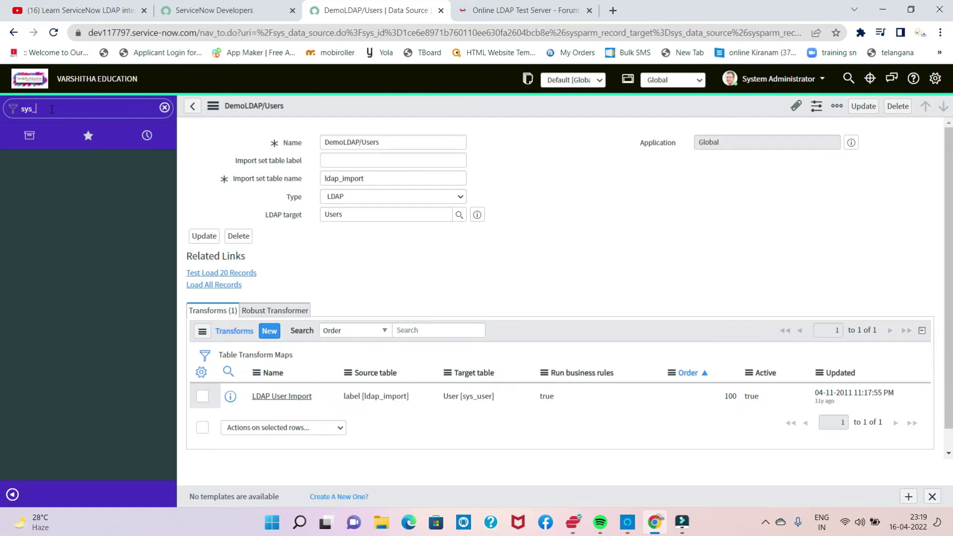
pyautogui.write('users.LIST')
pyautogui.press('Return')
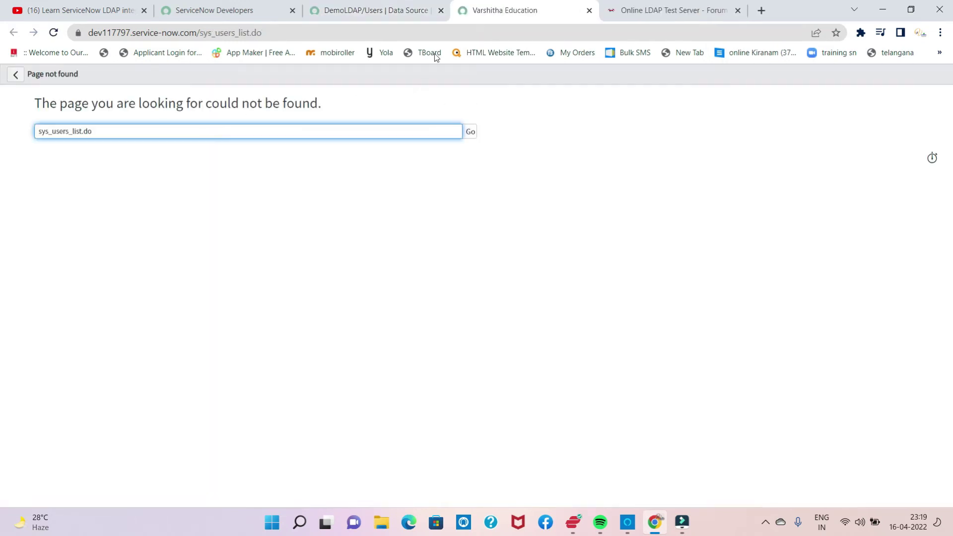
pyautogui.click(590, 11)
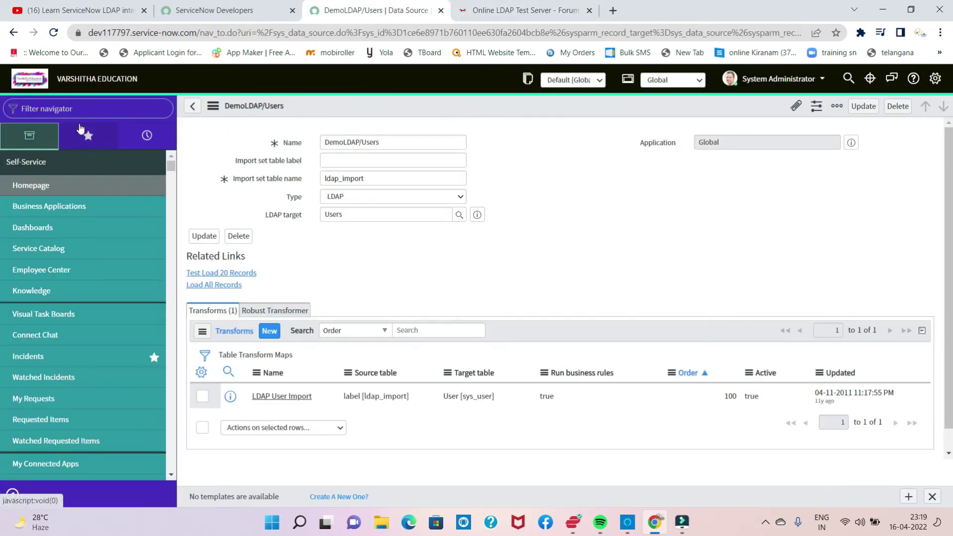
pyautogui.write('ys')
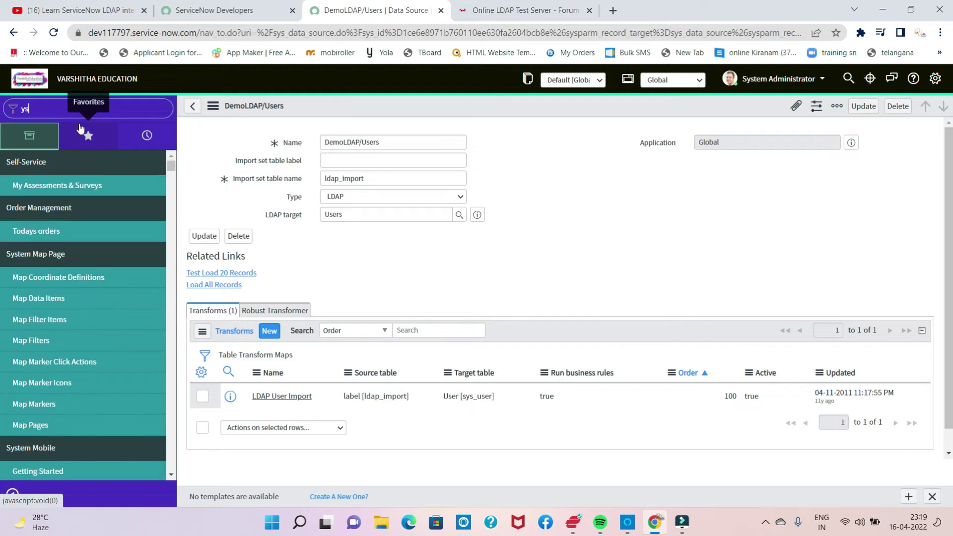
pyautogui.press('BackSpace')
pyautogui.press('BackSpace')
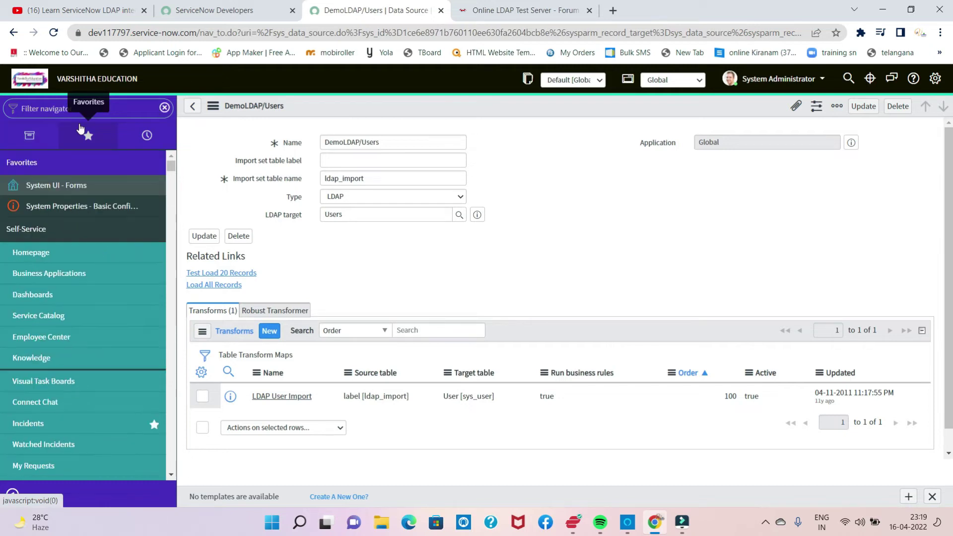
pyautogui.write('sys')
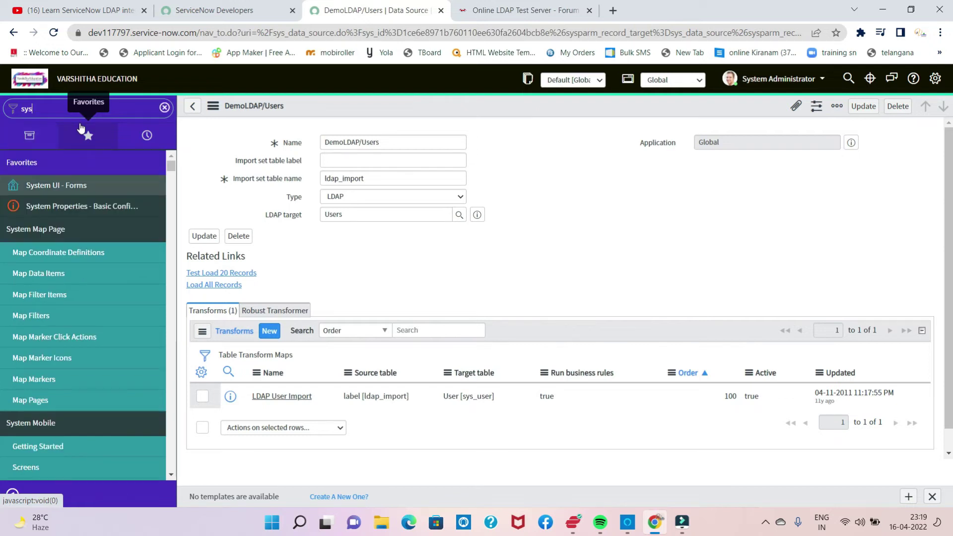
pyautogui.write('_user.liST')
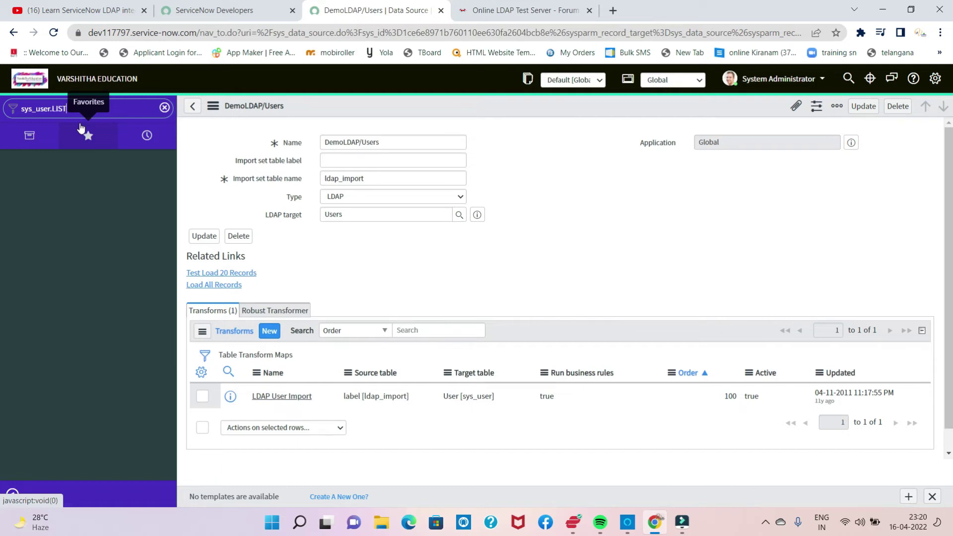
pyautogui.press('Return')
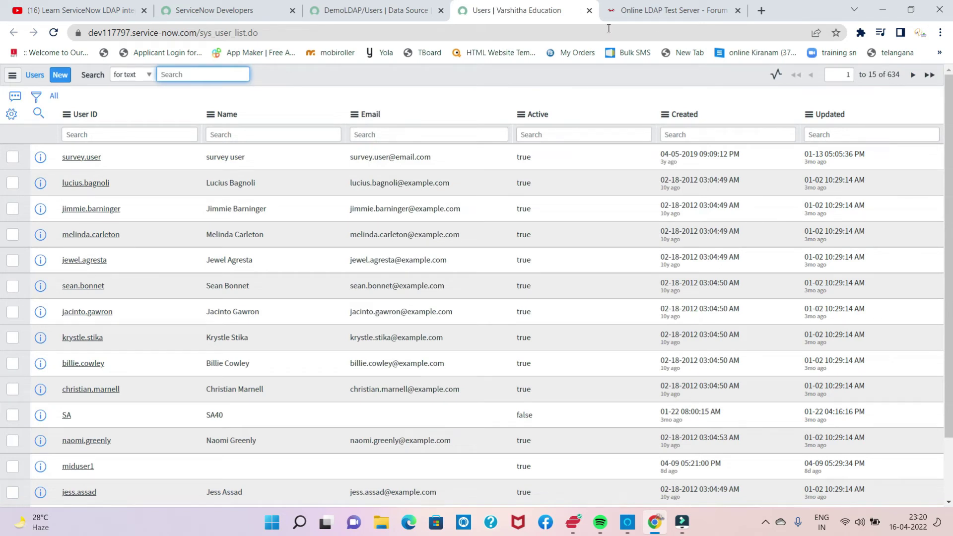
# Step: Switch back to the DemoLDAP/Users data source tab showing its LDAP User Import transform
pyautogui.click(383, 11)
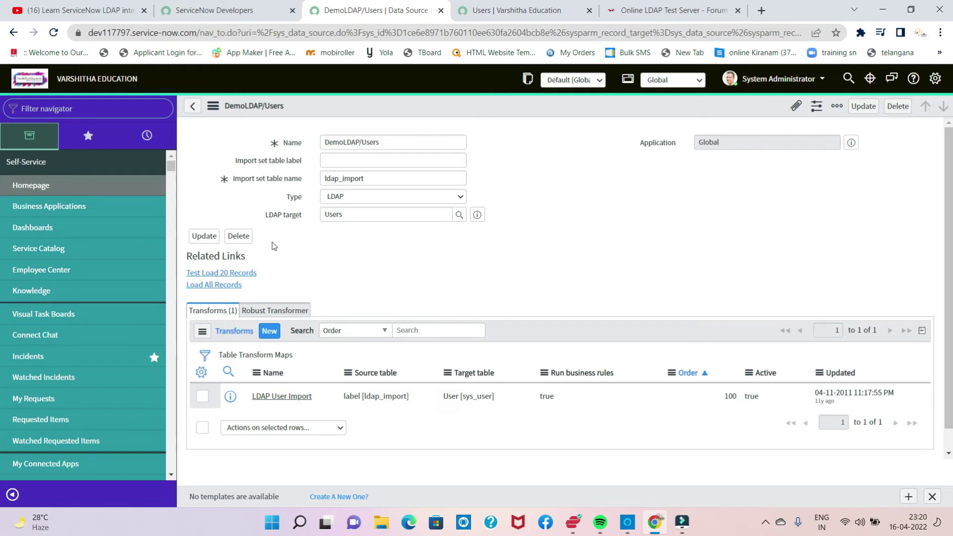
# Step: Load all LDAP records into ldap_import: 3 processed, 3 inserted, 0 errors
pyautogui.click(224, 285)
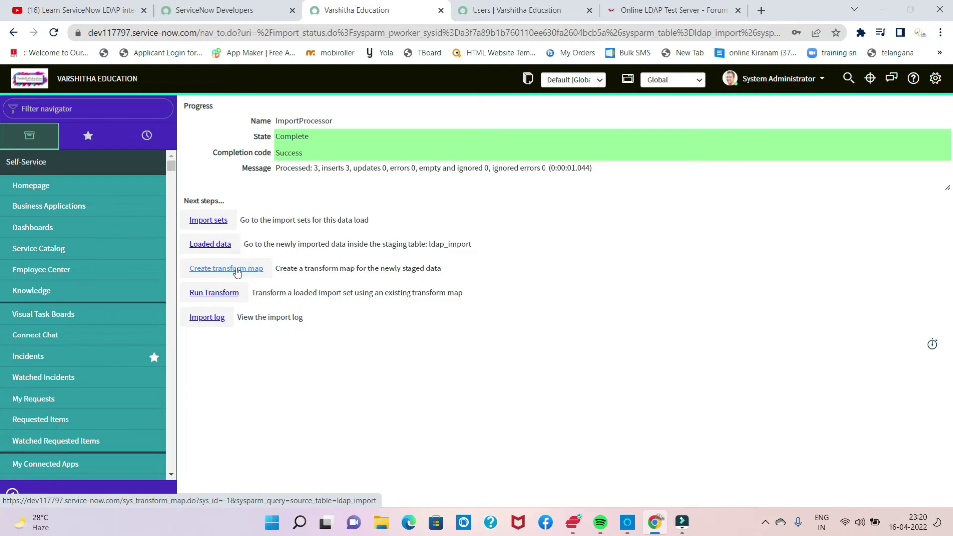
# Step: Create a transform map named DemoLDAPTransform with Run business rules unchecked
pyautogui.click(238, 270)
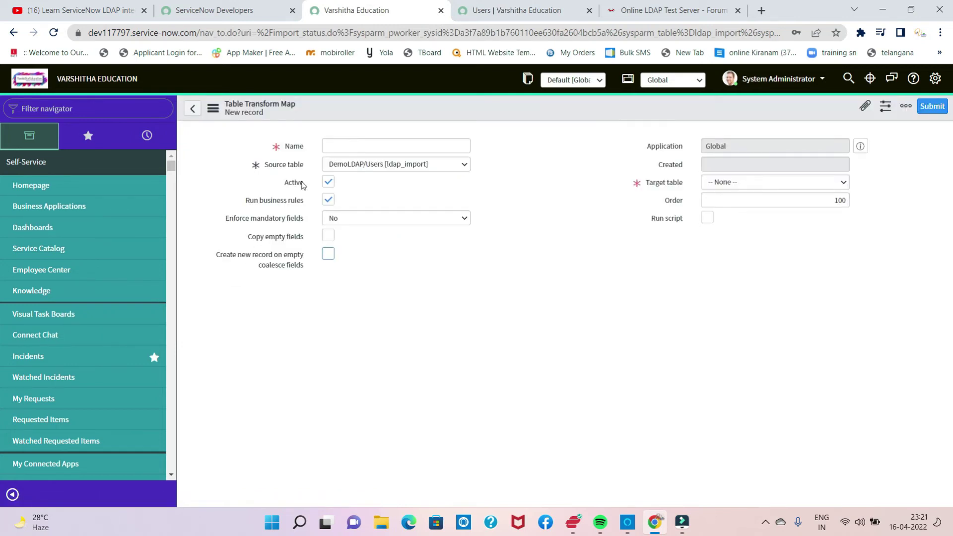
pyautogui.click(344, 144)
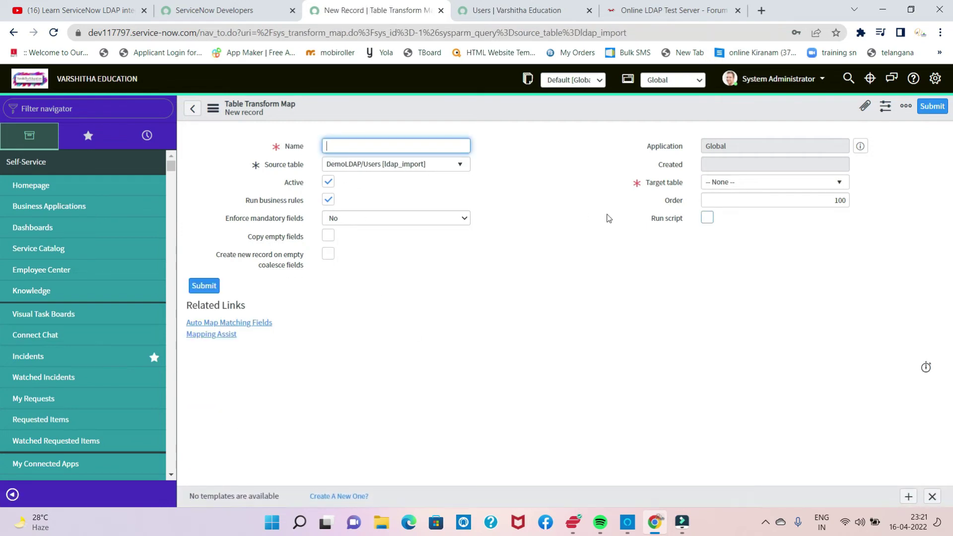
pyautogui.write('DemoLDAPTransform')
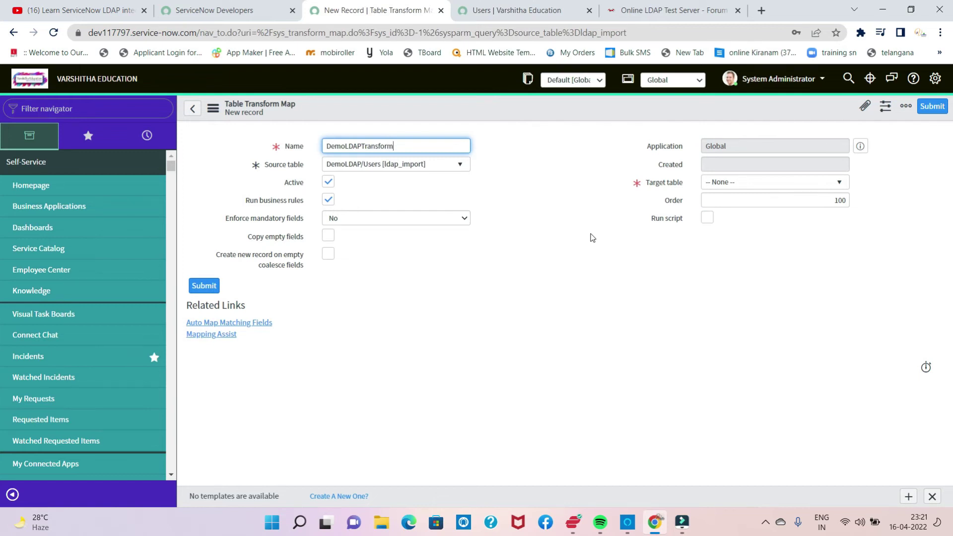
pyautogui.click(329, 201)
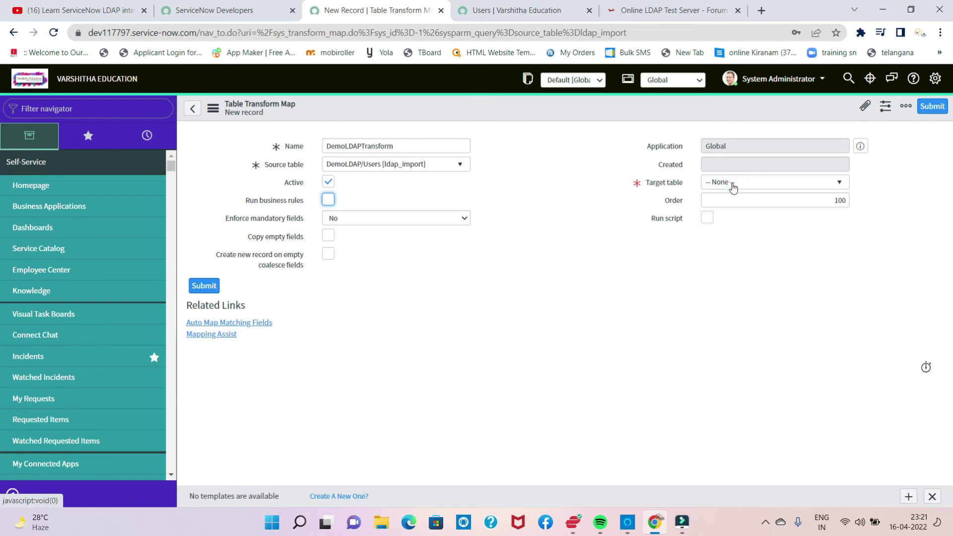
# Step: Search the Target table choices for sys_user
pyautogui.click(733, 187)
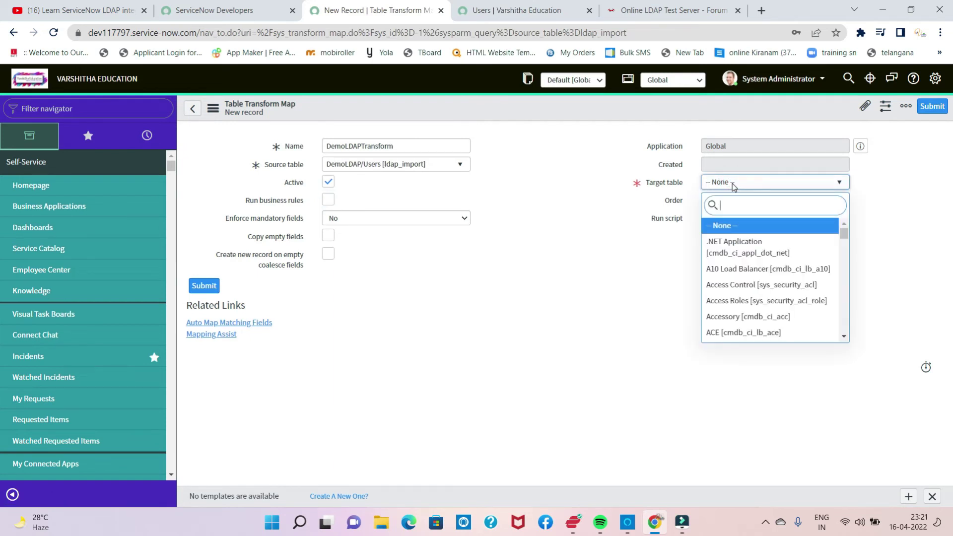
pyautogui.write('sys')
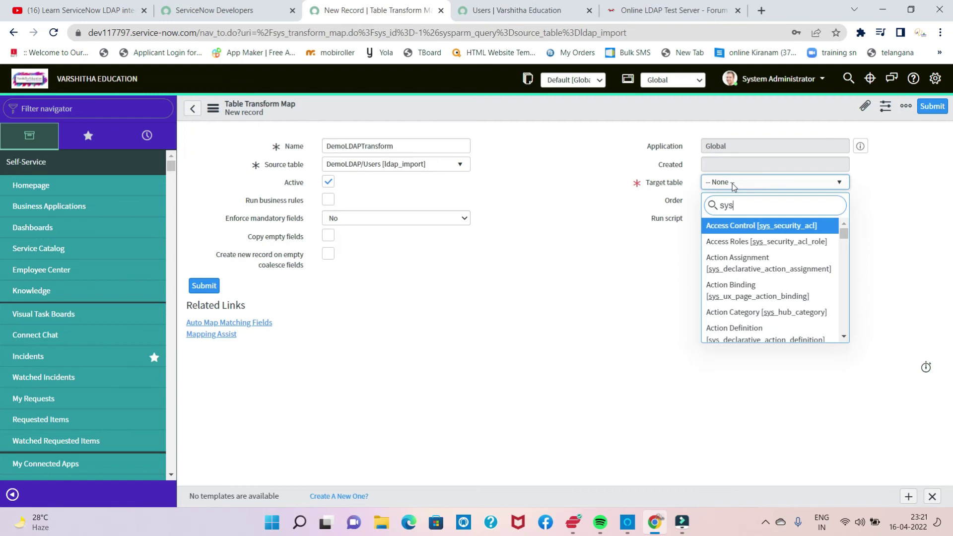
pyautogui.write('_user')
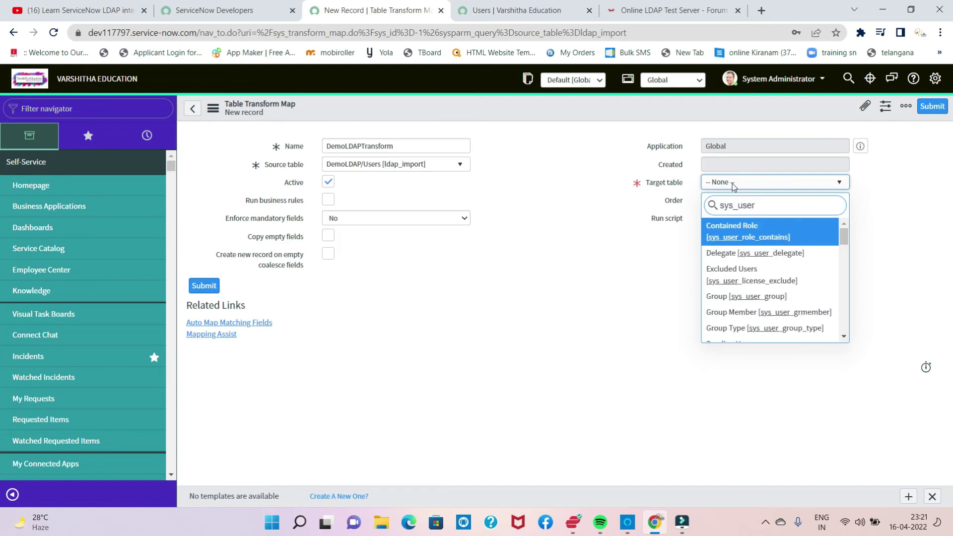
pyautogui.scroll(-1, 758, 296)
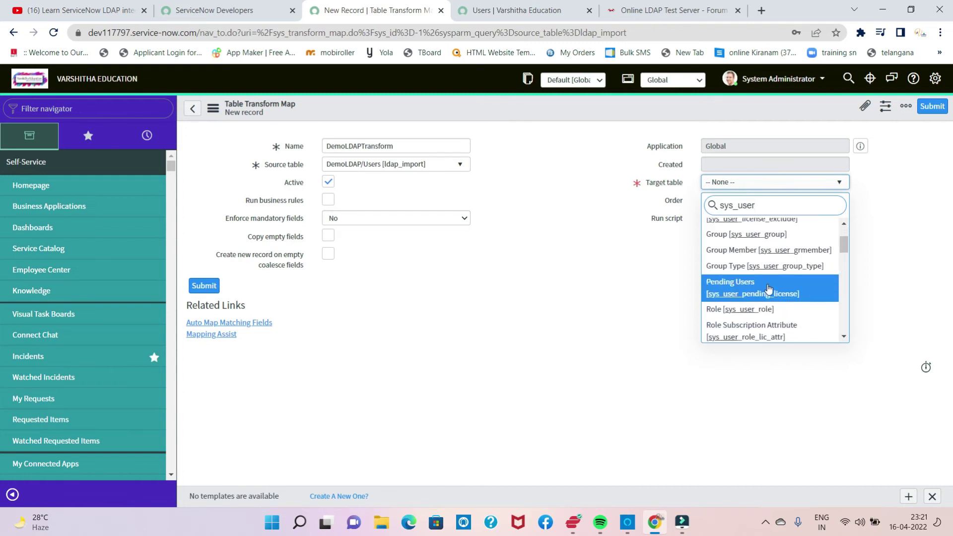
pyautogui.scroll(-2, 772, 309)
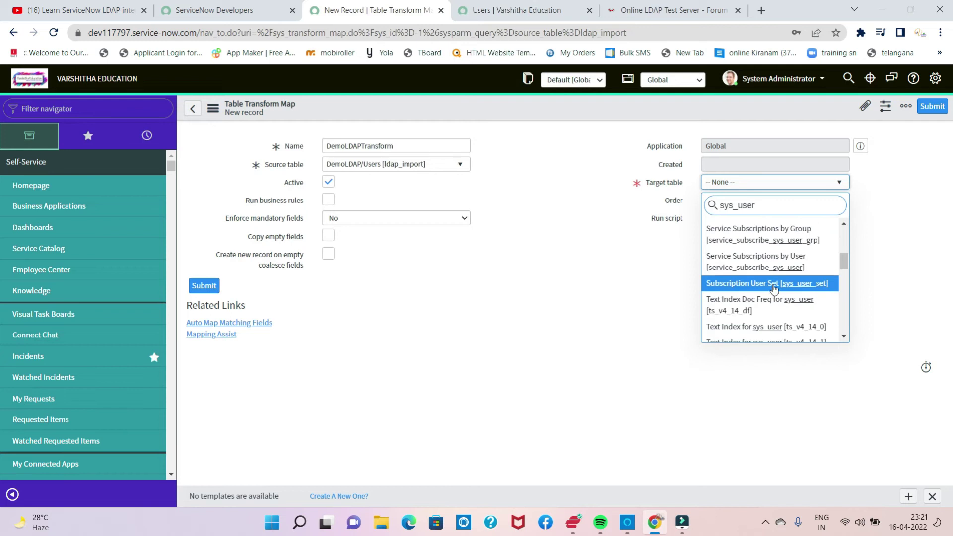
pyautogui.scroll(-2, 767, 259)
pyautogui.scroll(5, 766, 259)
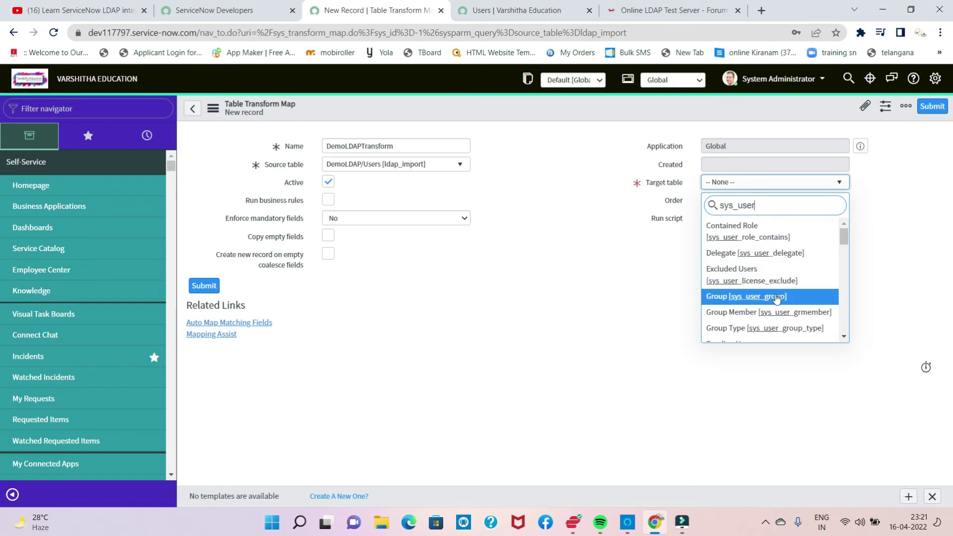
pyautogui.scroll(-1, 779, 304)
pyautogui.scroll(-1, 778, 304)
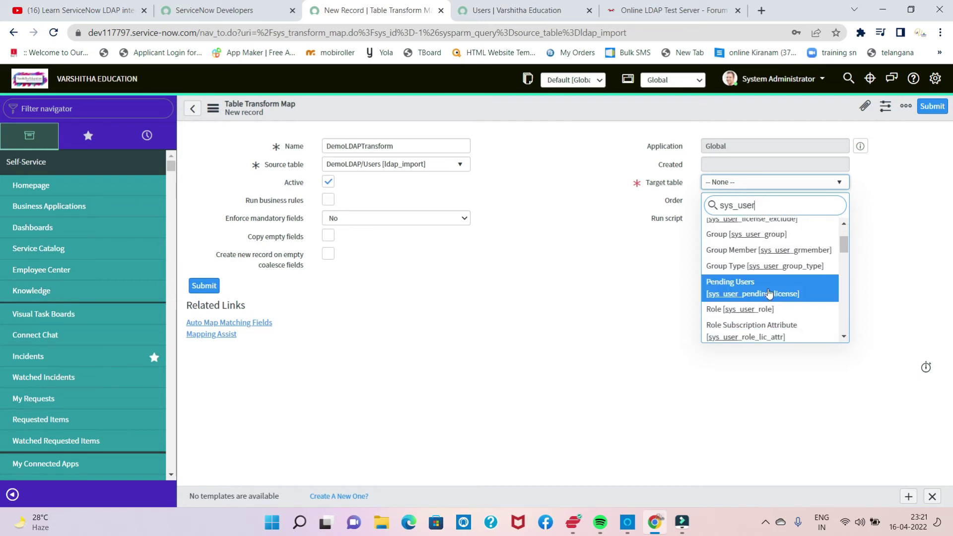
pyautogui.scroll(-2, 769, 290)
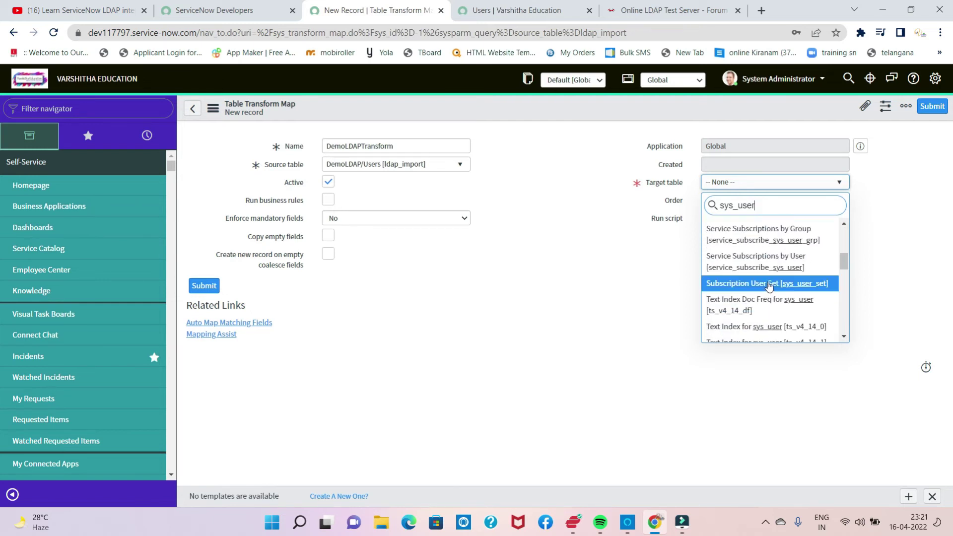
pyautogui.scroll(3, 770, 283)
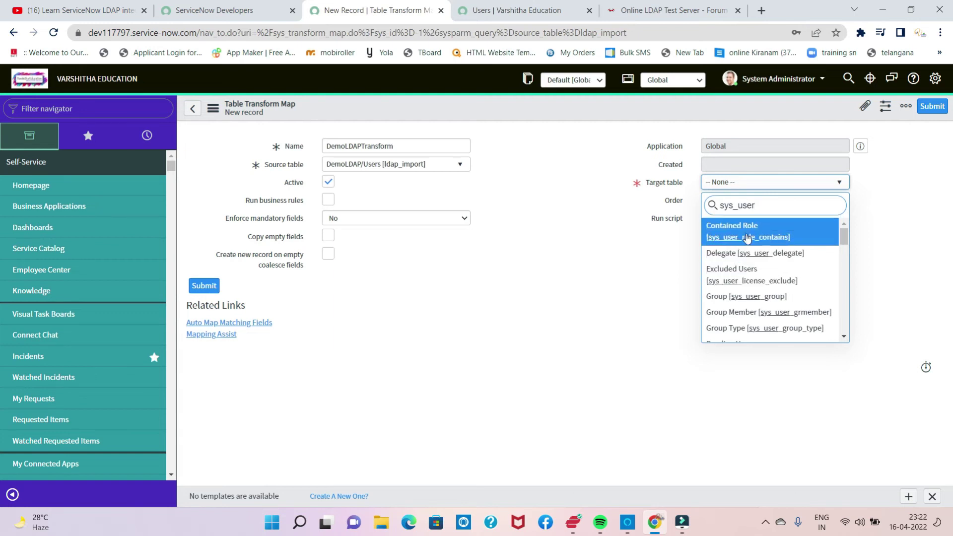
pyautogui.press('BackSpace')
pyautogui.press('BackSpace')
pyautogui.press('BackSpace')
pyautogui.press('BackSpace')
pyautogui.press('BackSpace')
pyautogui.press('BackSpace')
pyautogui.press('BackSpace')
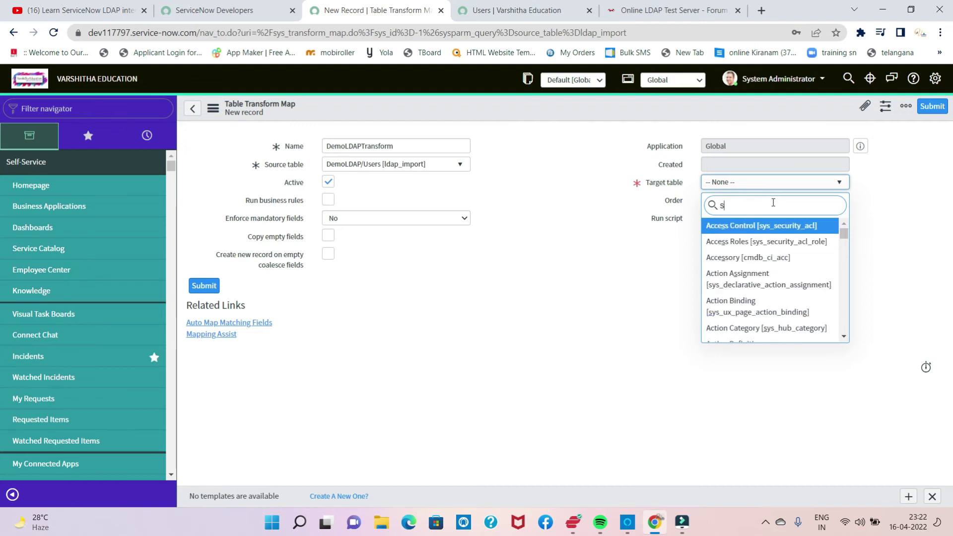
pyautogui.press('BackSpace')
pyautogui.write('u')
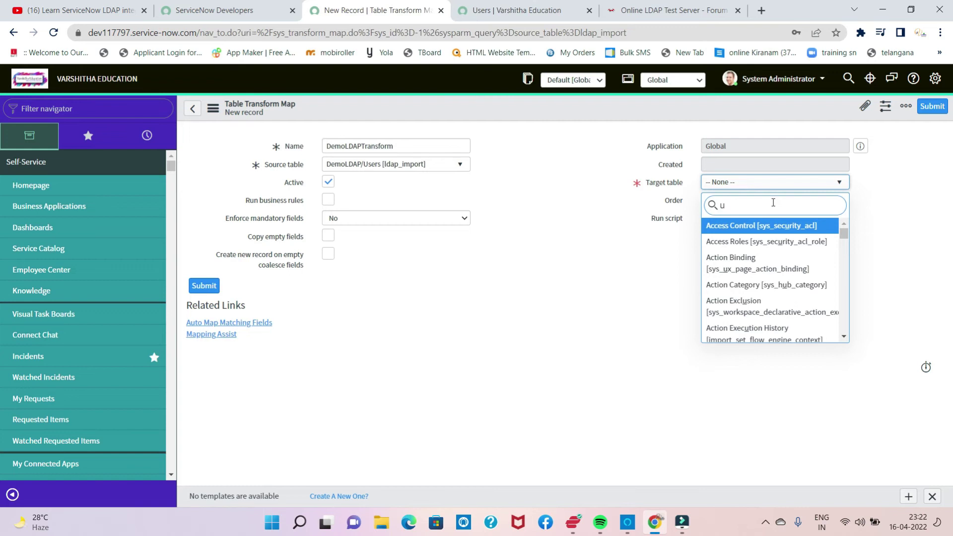
pyautogui.press('BackSpace')
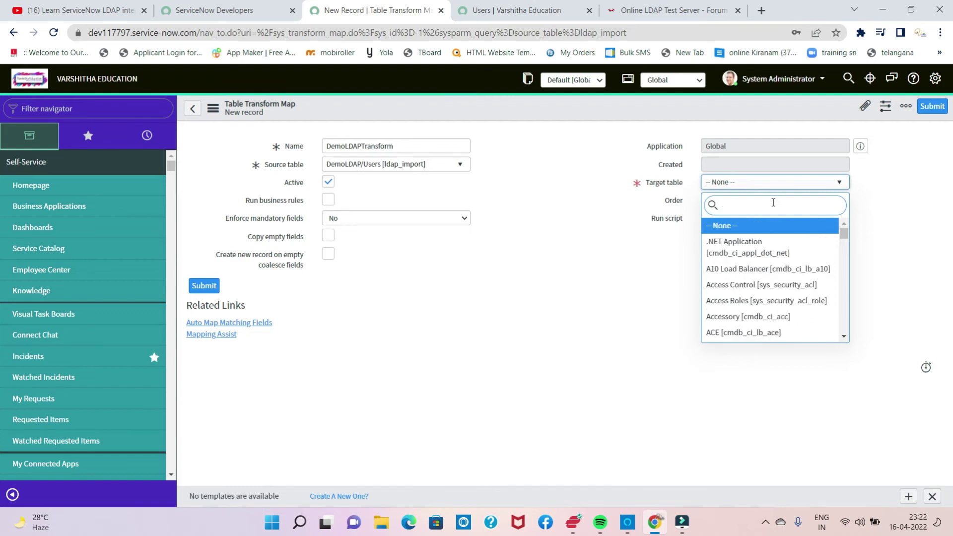
pyautogui.write('user')
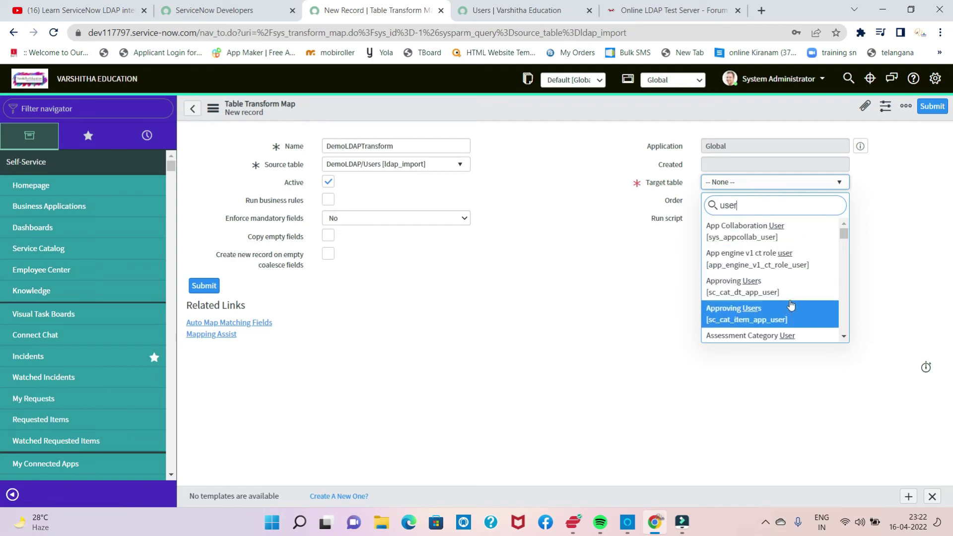
pyautogui.scroll(-1, 791, 305)
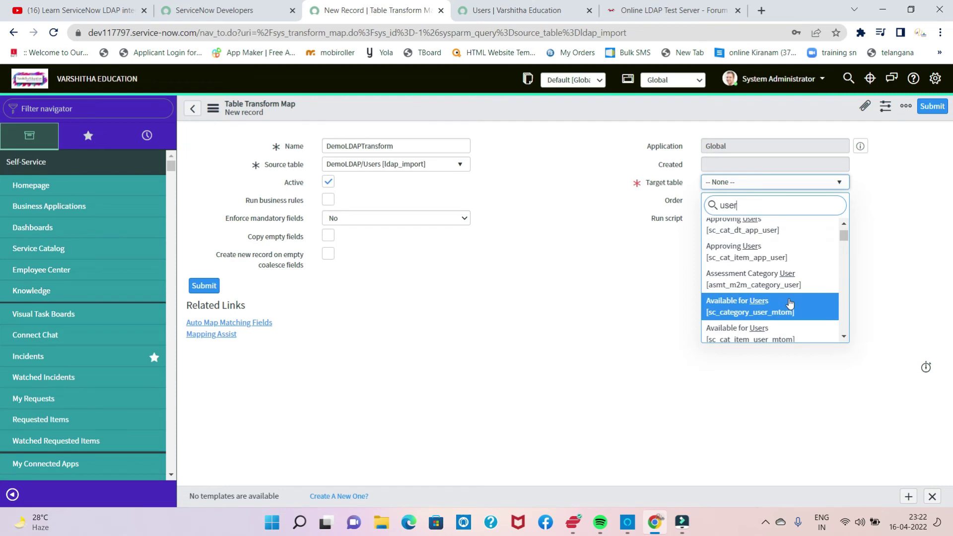
pyautogui.scroll(-2, 791, 304)
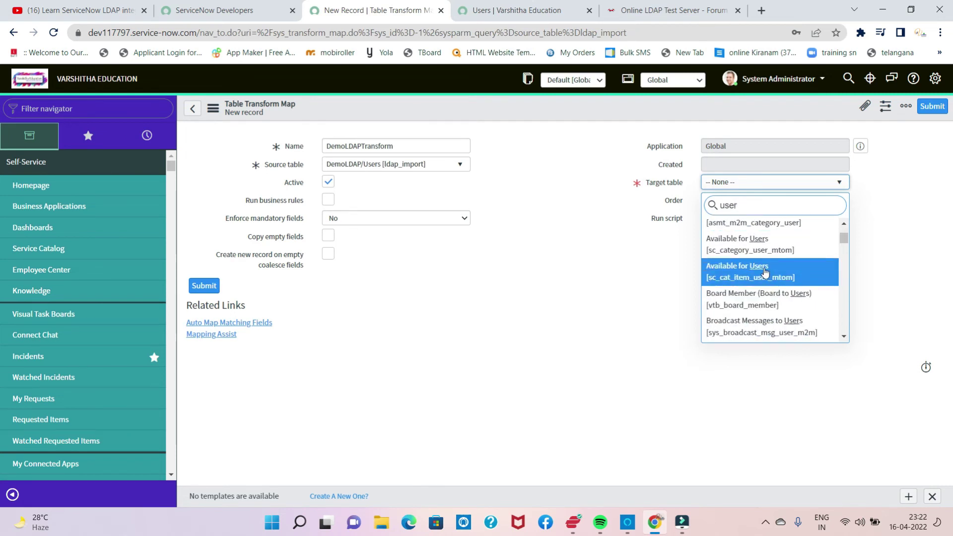
pyautogui.scroll(-3, 773, 271)
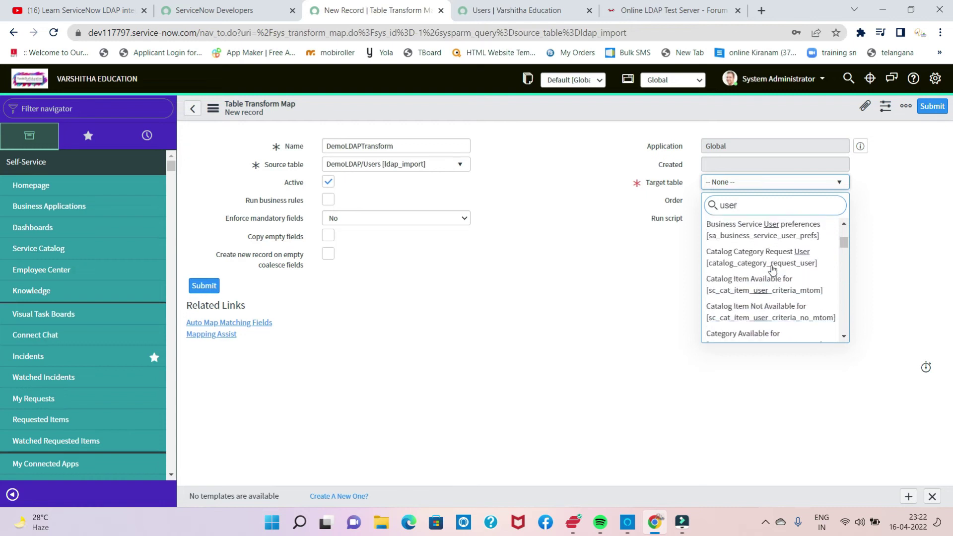
pyautogui.scroll(-2, 773, 269)
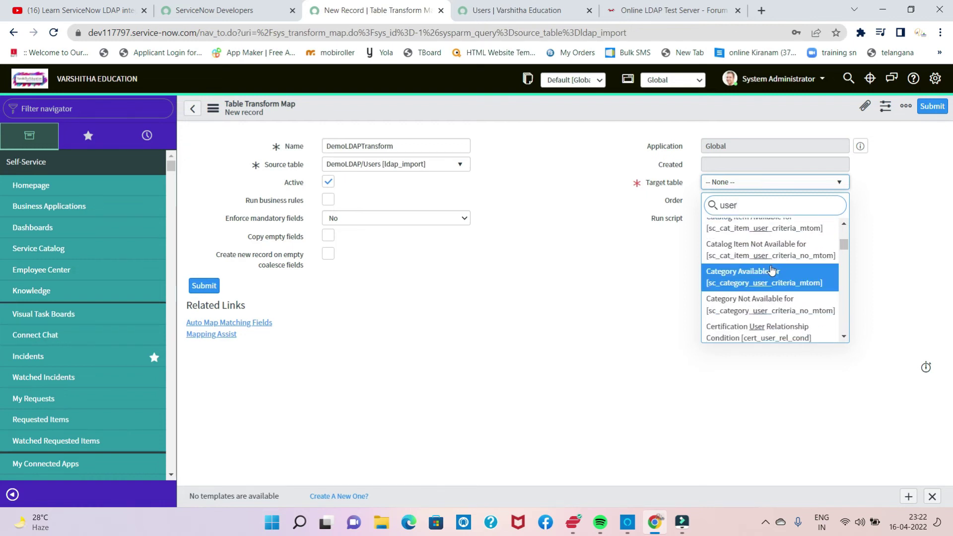
pyautogui.scroll(-1, 771, 270)
pyautogui.scroll(-2, 770, 271)
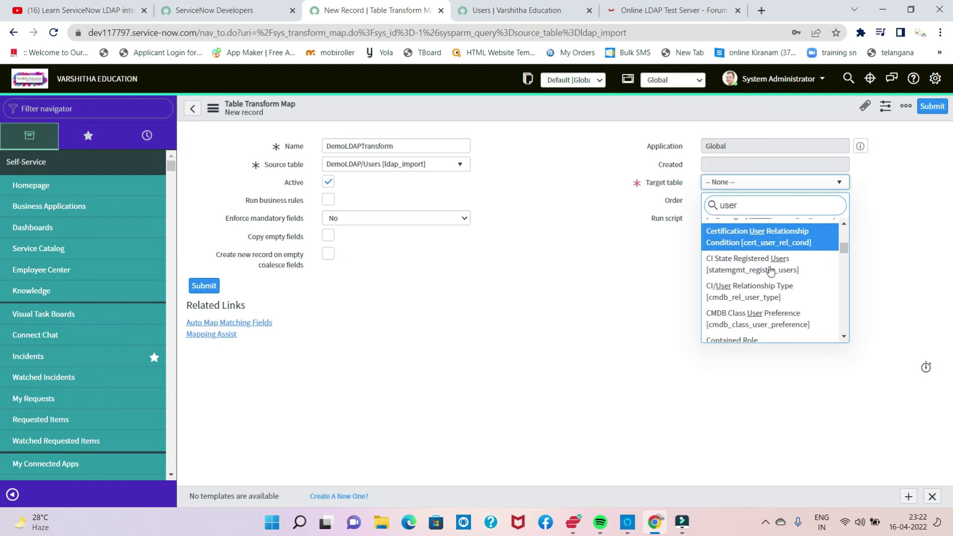
pyautogui.scroll(-2, 771, 271)
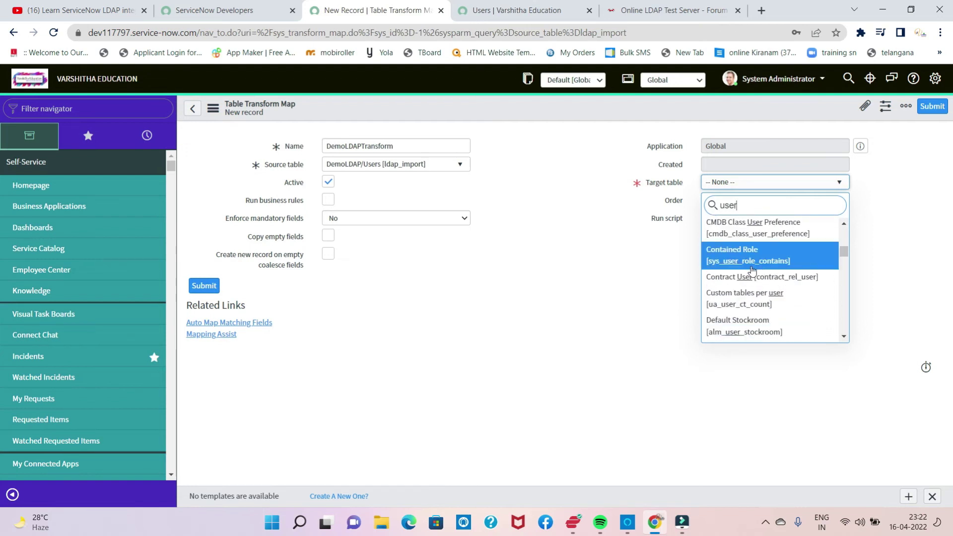
pyautogui.scroll(-3, 753, 271)
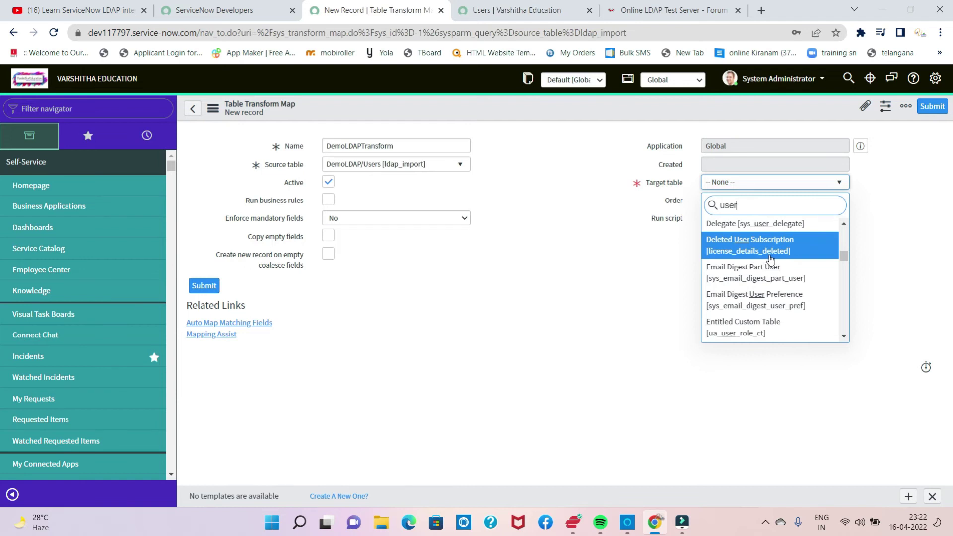
pyautogui.scroll(-2, 770, 259)
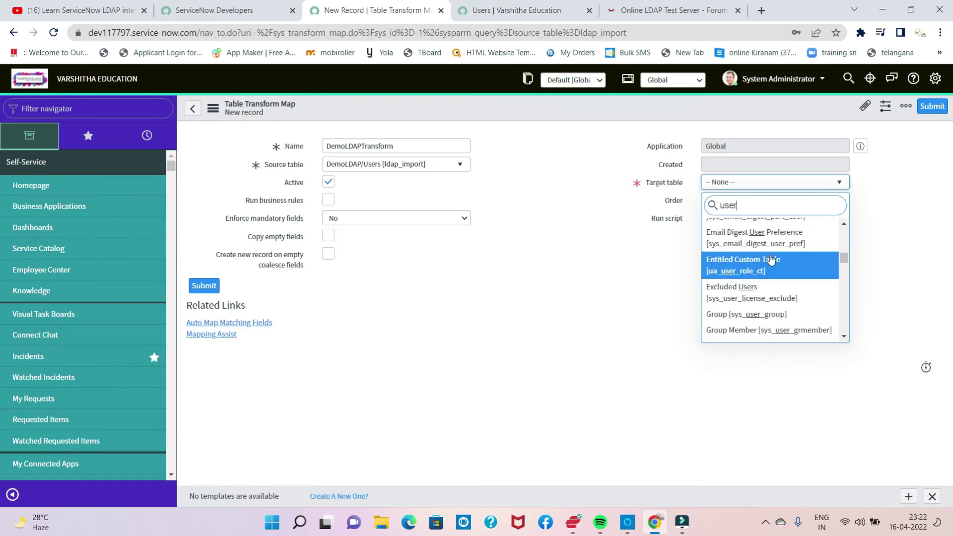
pyautogui.scroll(-2, 772, 254)
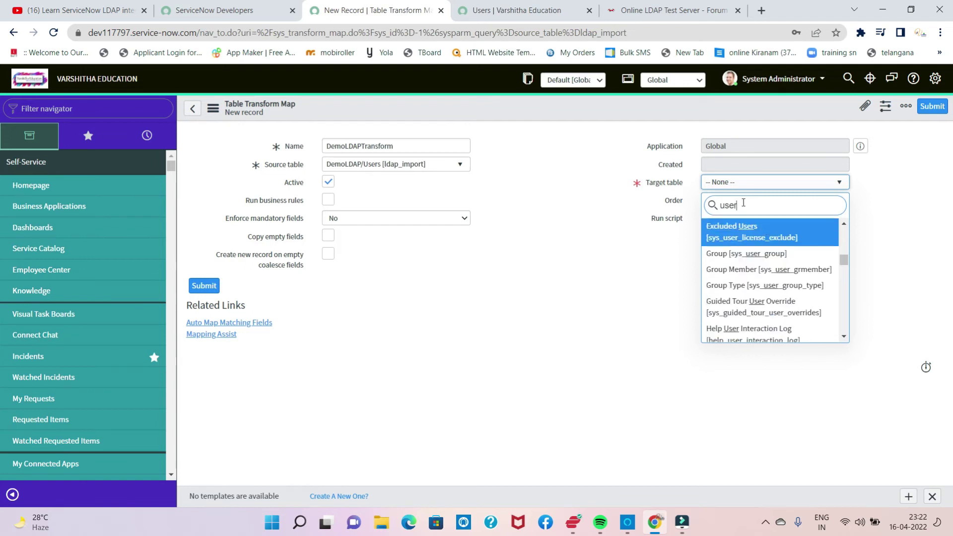
pyautogui.doubleClick(720, 215)
pyautogui.write('sys')
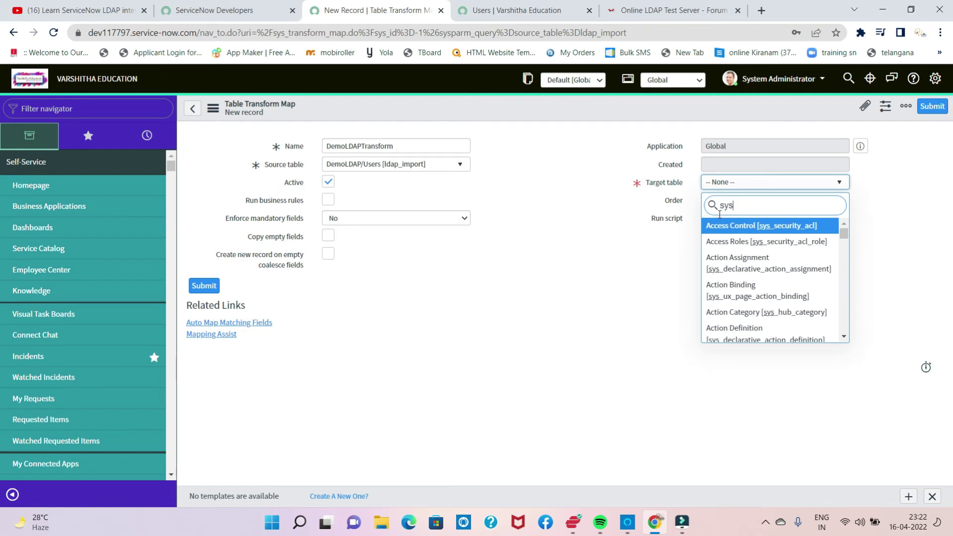
pyautogui.write('_user')
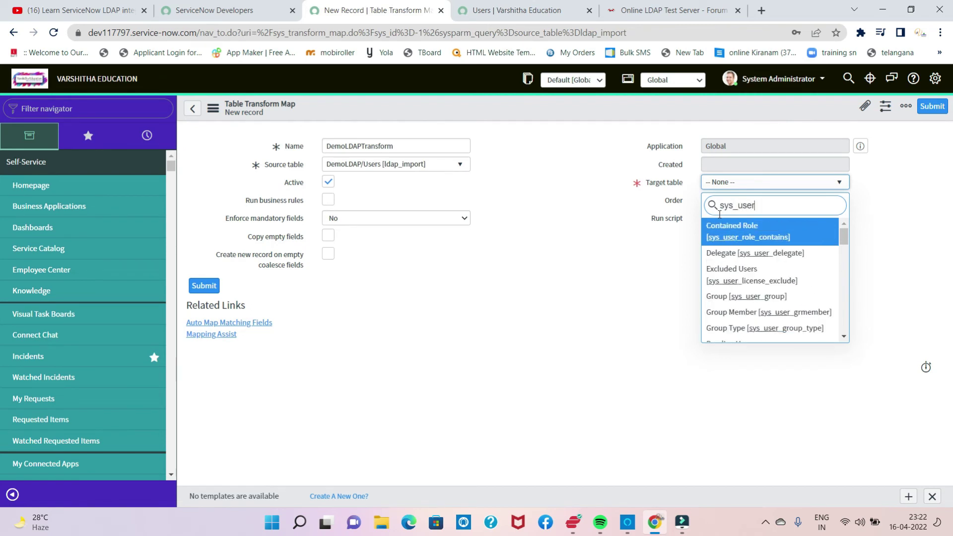
pyautogui.write('s')
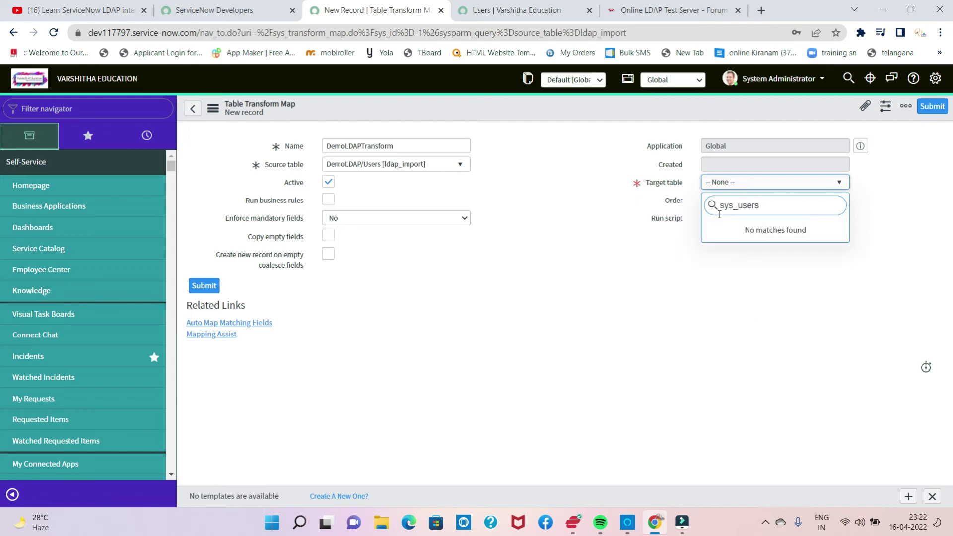
pyautogui.press('BackSpace')
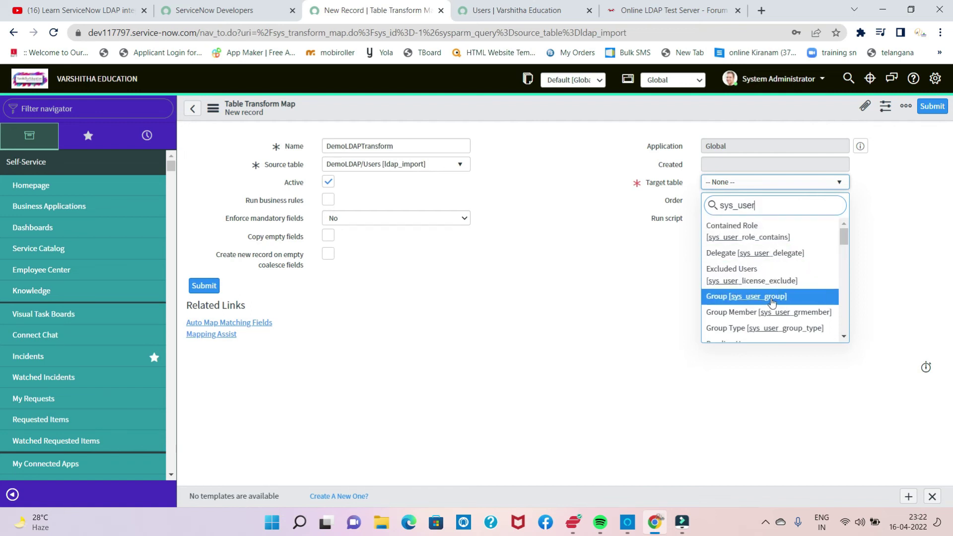
pyautogui.scroll(-2, 772, 302)
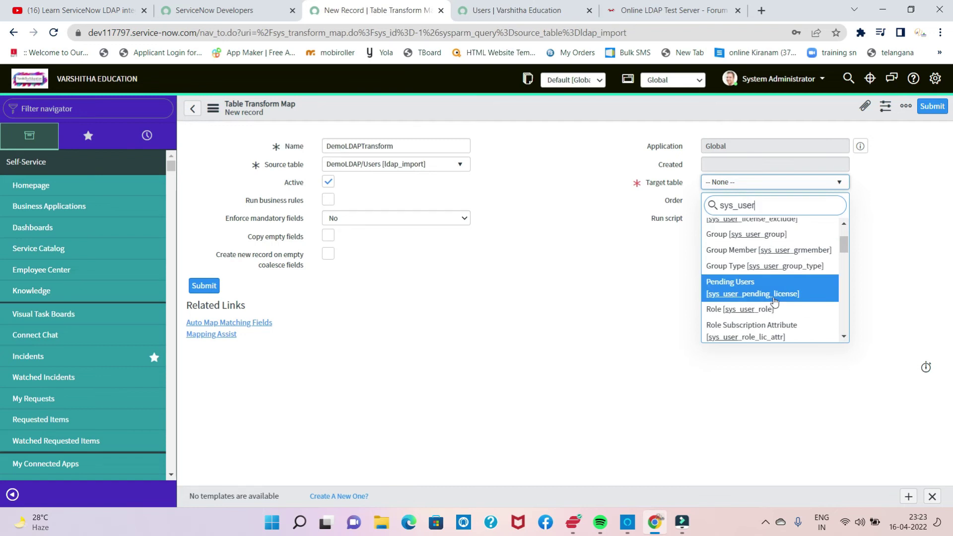
pyautogui.scroll(-5, 785, 277)
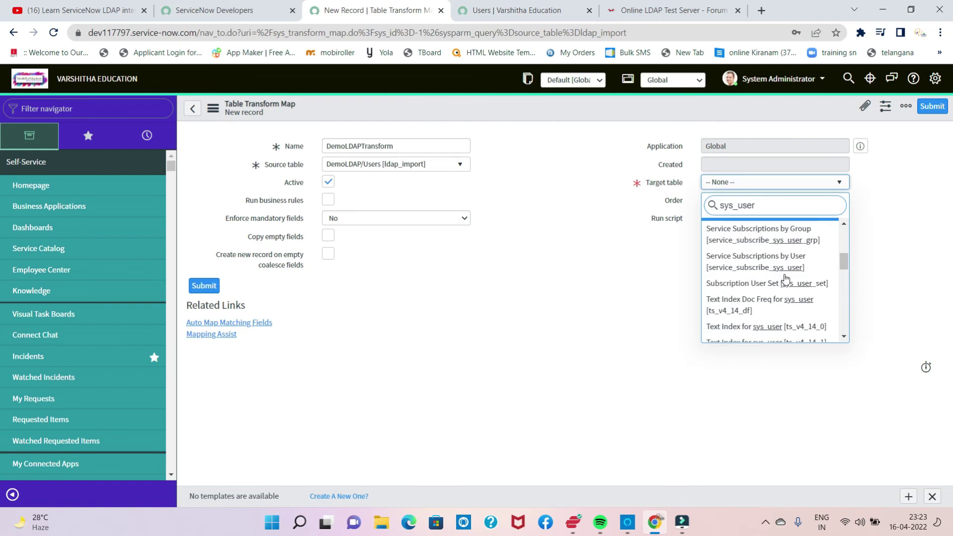
pyautogui.click(675, 244)
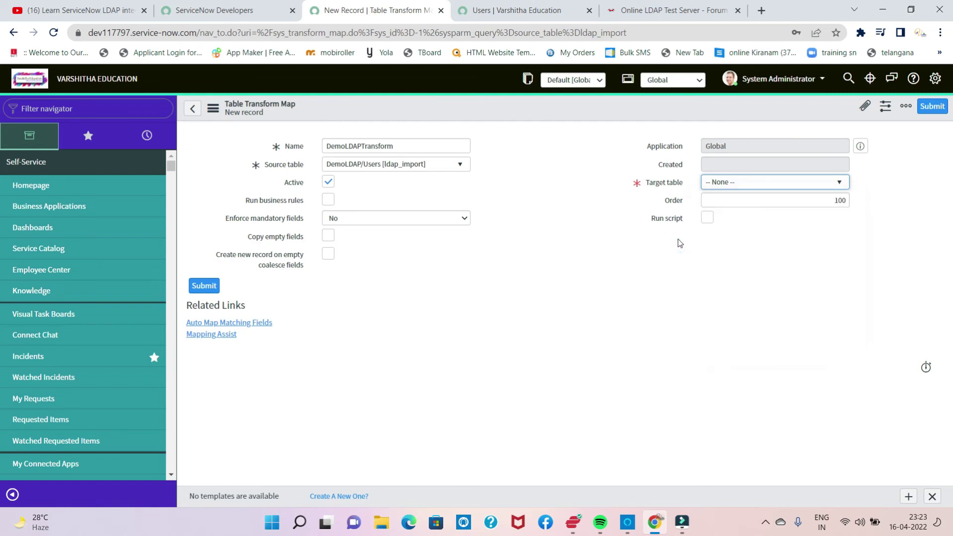
# Step: Narrow the DemoLDAPTransform Target table choices to tables matching sys_user
pyautogui.click(841, 182)
pyautogui.click(843, 182)
pyautogui.click(842, 183)
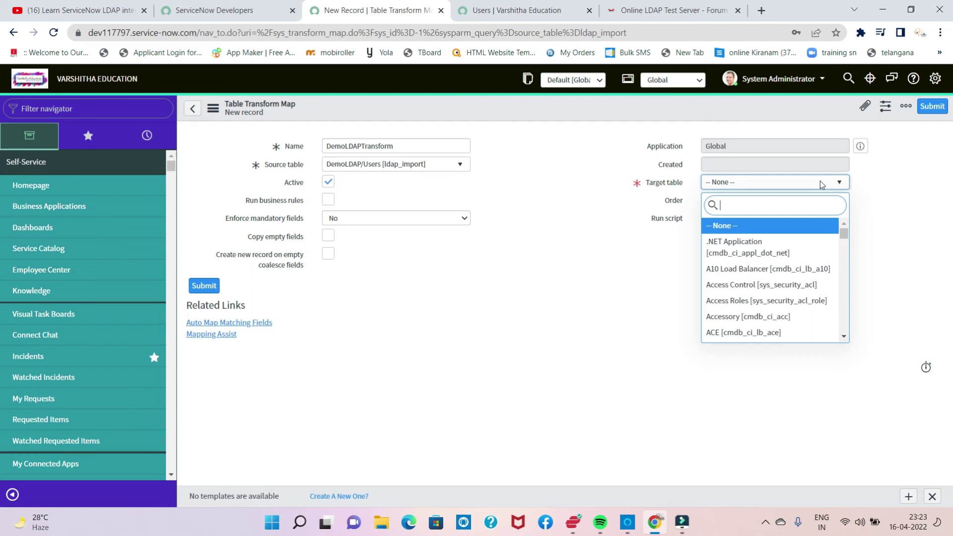
pyautogui.write('sys')
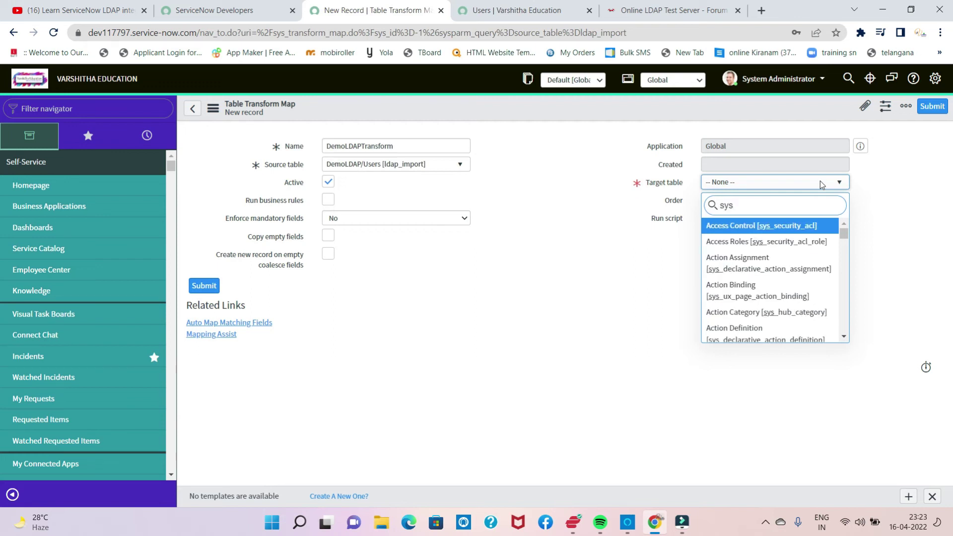
pyautogui.write('_user')
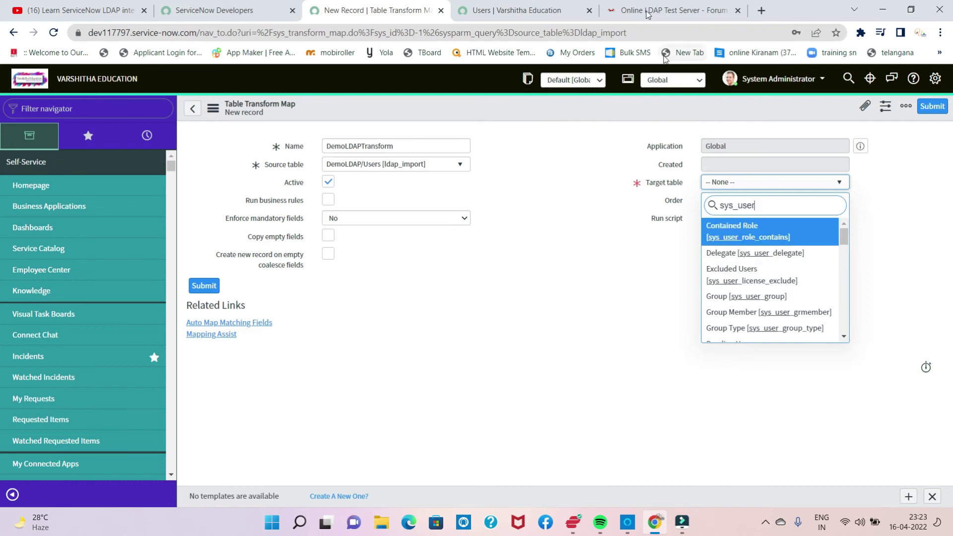
# Step: Glance at the Users list and LDAP server tabs, then return to the transform map form
pyautogui.click(499, 11)
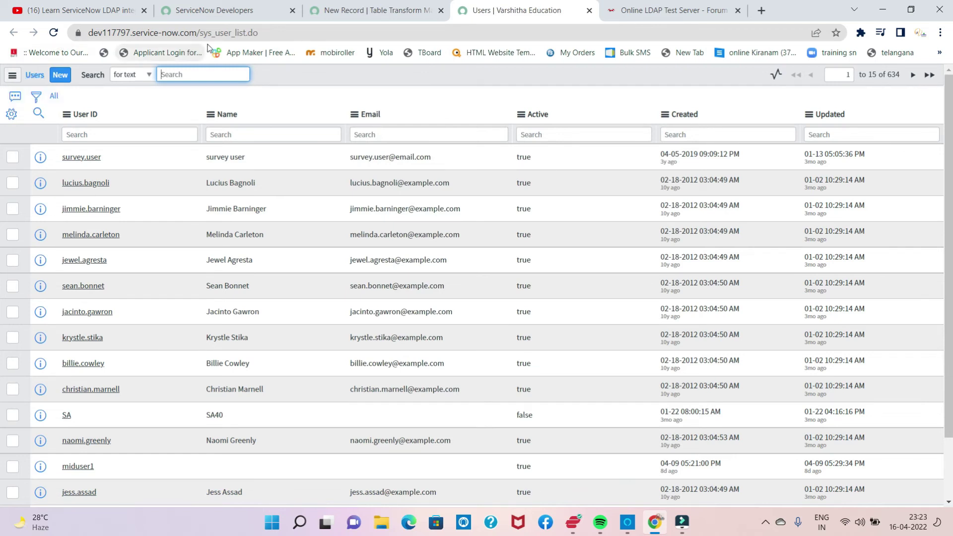
pyautogui.click(678, 10)
pyautogui.click(518, 14)
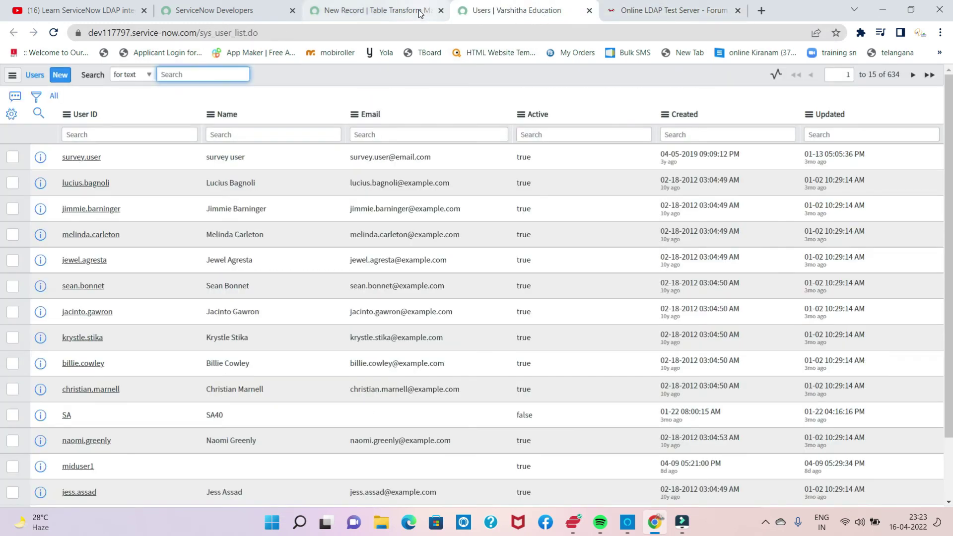
pyautogui.click(422, 12)
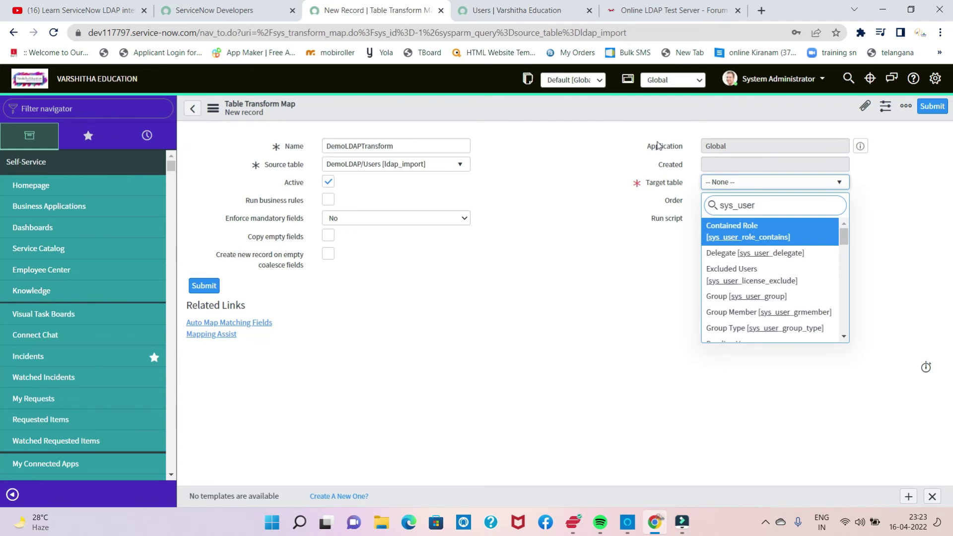
# Step: Choose User [sys_user] from the filtered list as the DemoLDAPTransform target table
pyautogui.press('Down')
pyautogui.press('Down')
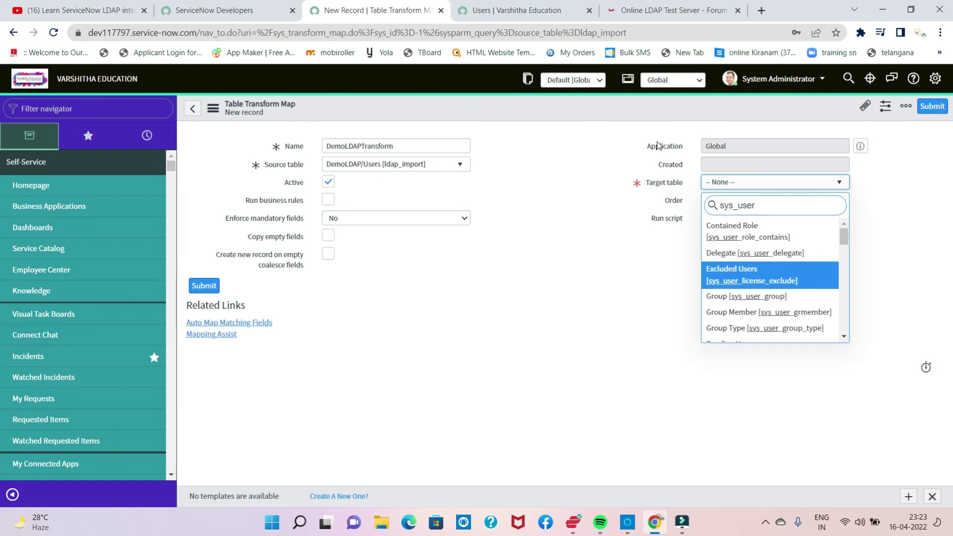
pyautogui.press('Down')
pyautogui.press('Down')
pyautogui.press('Down')
pyautogui.press('Down')
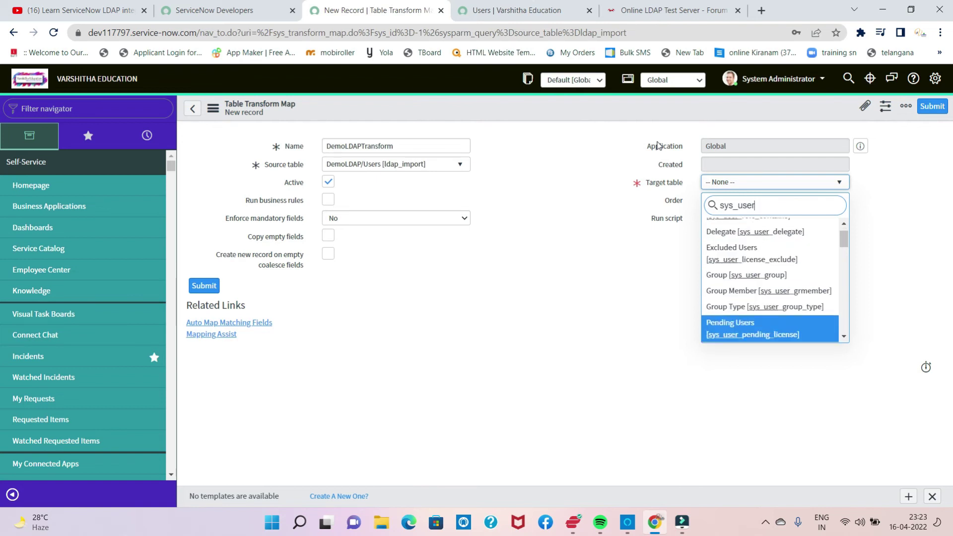
pyautogui.press('Down')
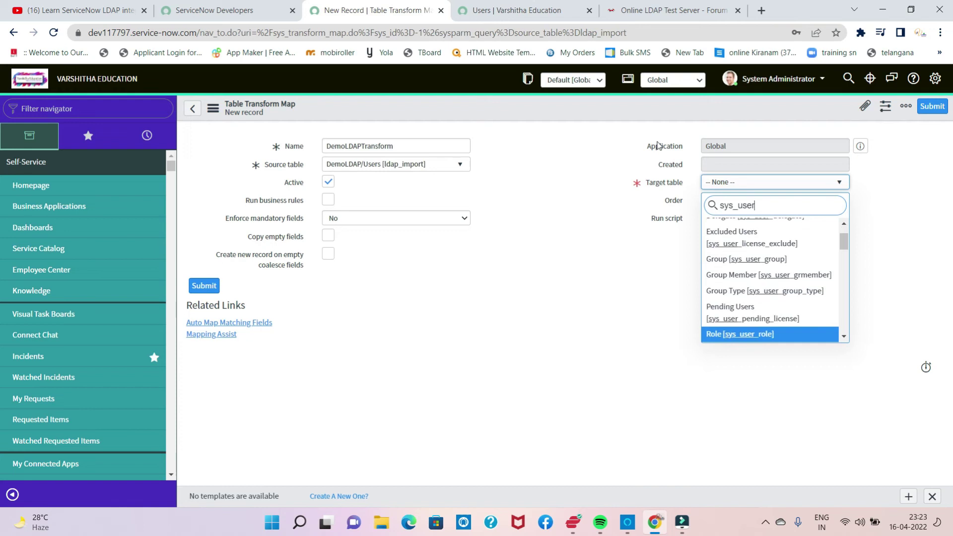
pyautogui.press('Down')
pyautogui.press('Down')
pyautogui.press('Down')
pyautogui.press('Down')
pyautogui.press('Down')
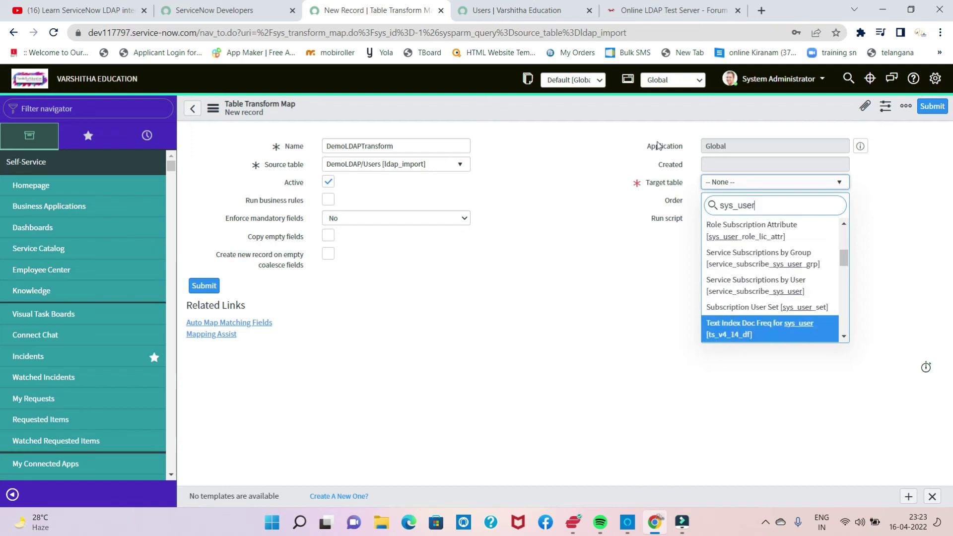
pyautogui.press('Down')
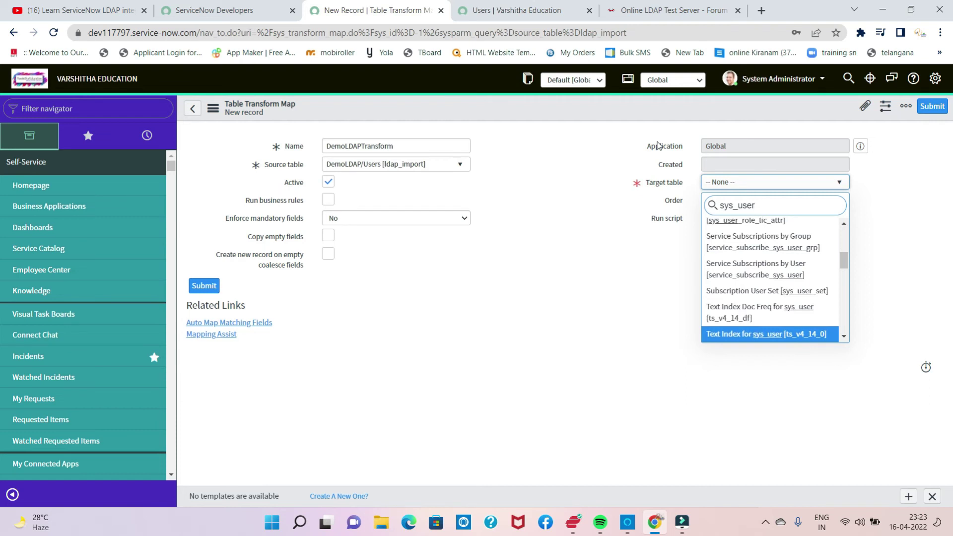
pyautogui.press('Down')
pyautogui.press('Down')
pyautogui.press('Down')
pyautogui.press('Down')
pyautogui.press('Down')
pyautogui.press('Down')
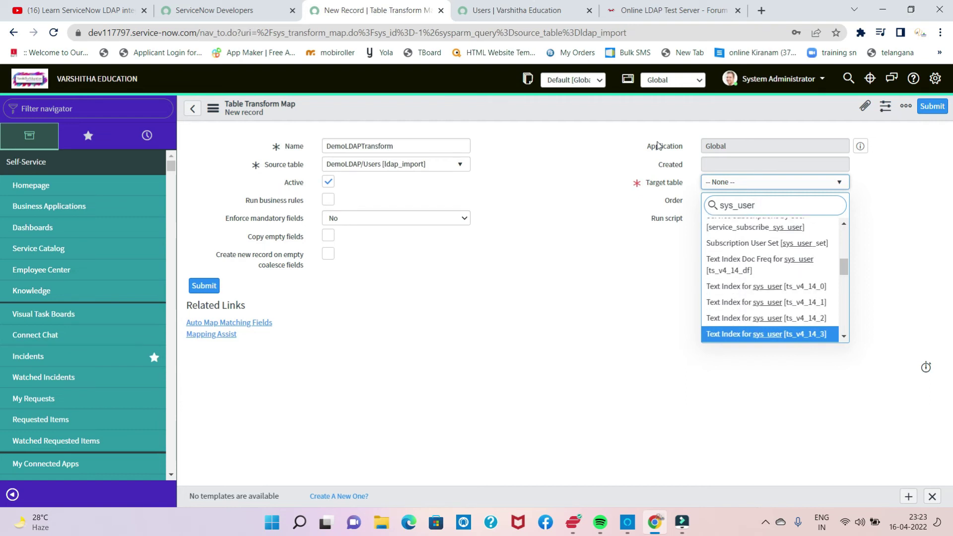
pyautogui.press('Down')
pyautogui.press('Down')
pyautogui.press('Down')
pyautogui.press('Down')
pyautogui.press('Down')
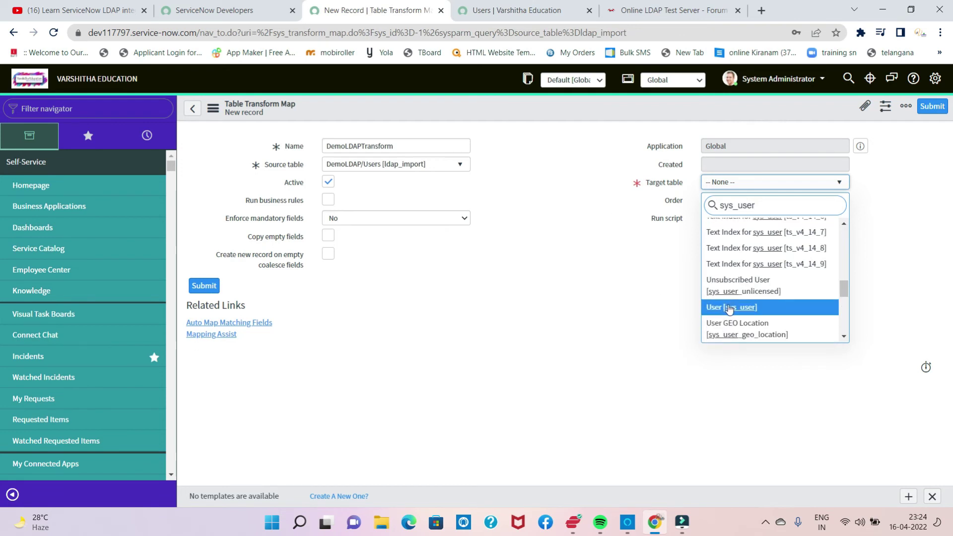
pyautogui.click(730, 307)
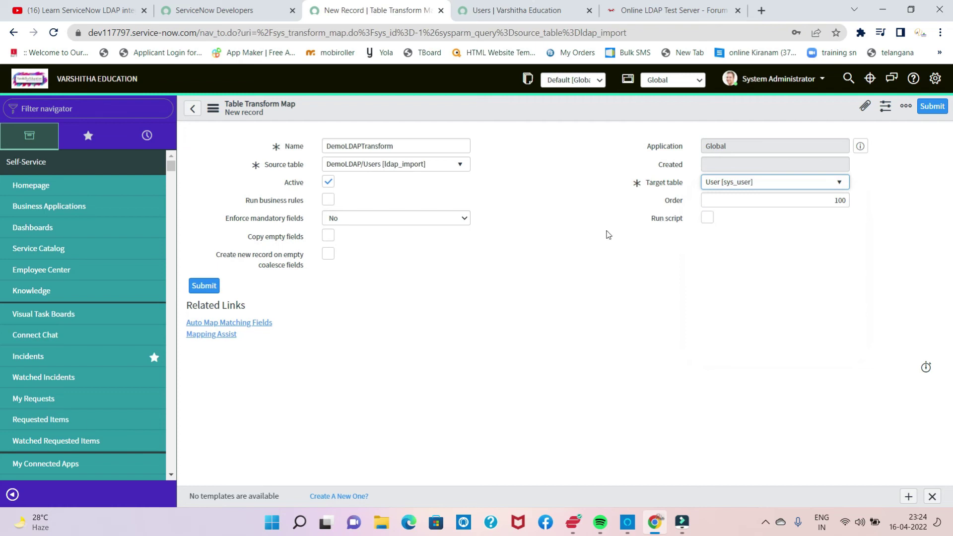
# Step: In Mapping Assist, pair source field uid with target field User ID
pyautogui.click(226, 336)
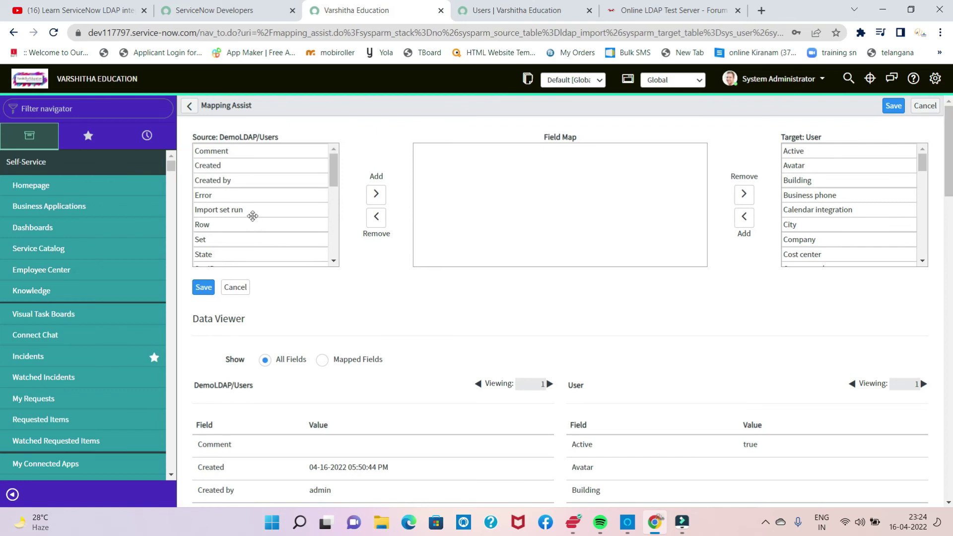
pyautogui.scroll(-6, 253, 216)
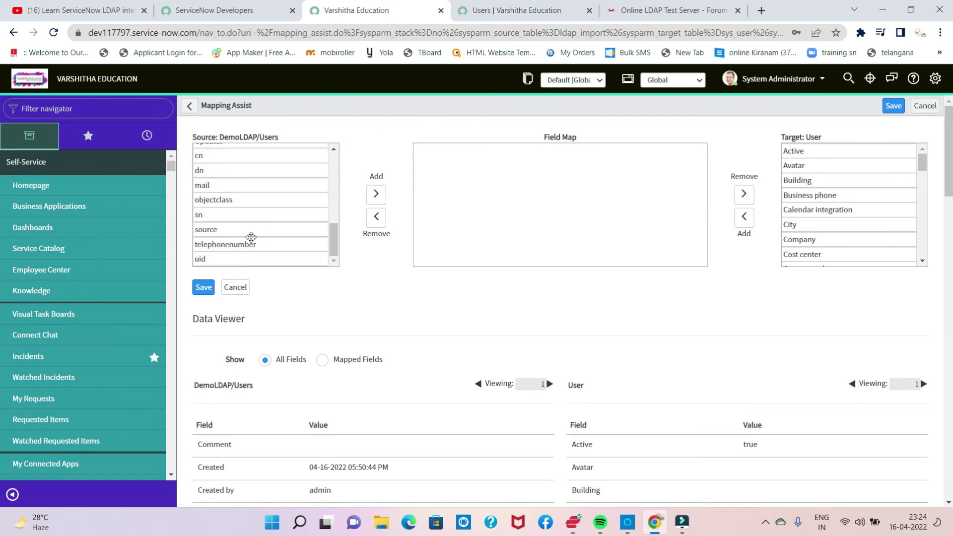
pyautogui.click(204, 258)
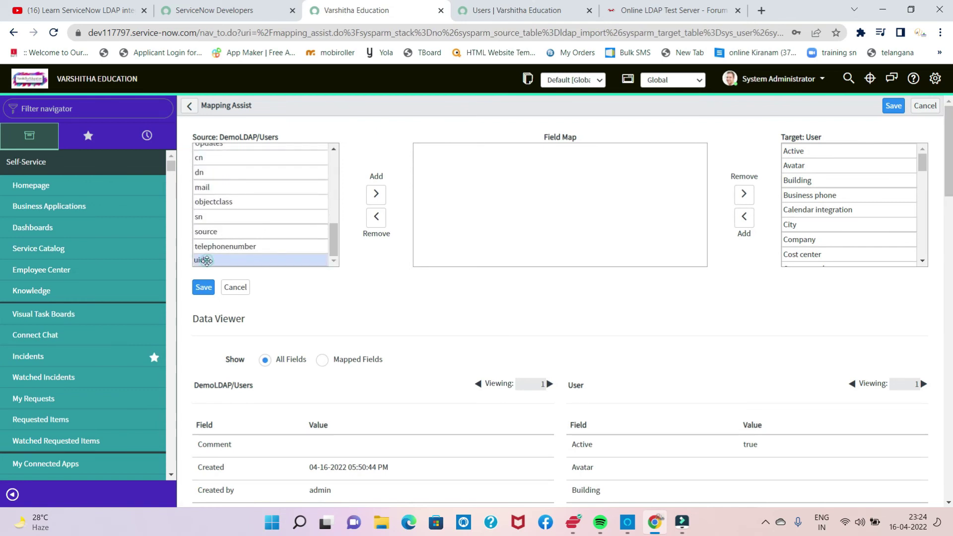
pyautogui.click(376, 194)
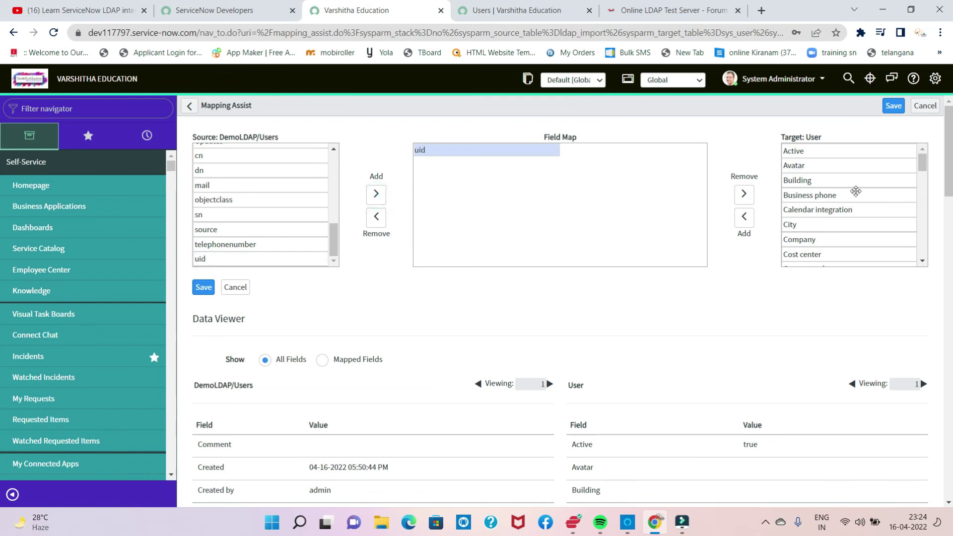
pyautogui.scroll(-3, 903, 194)
pyautogui.scroll(-10, 902, 194)
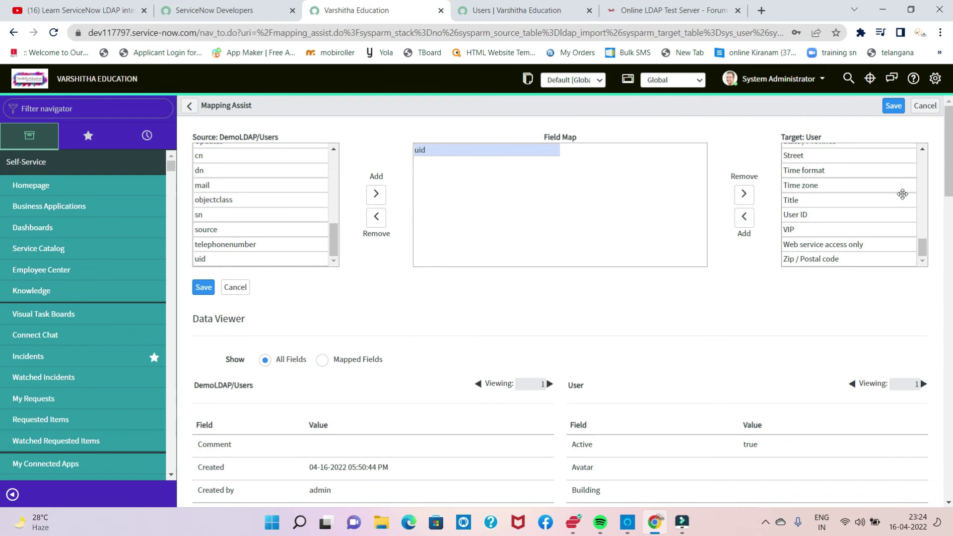
pyautogui.click(804, 215)
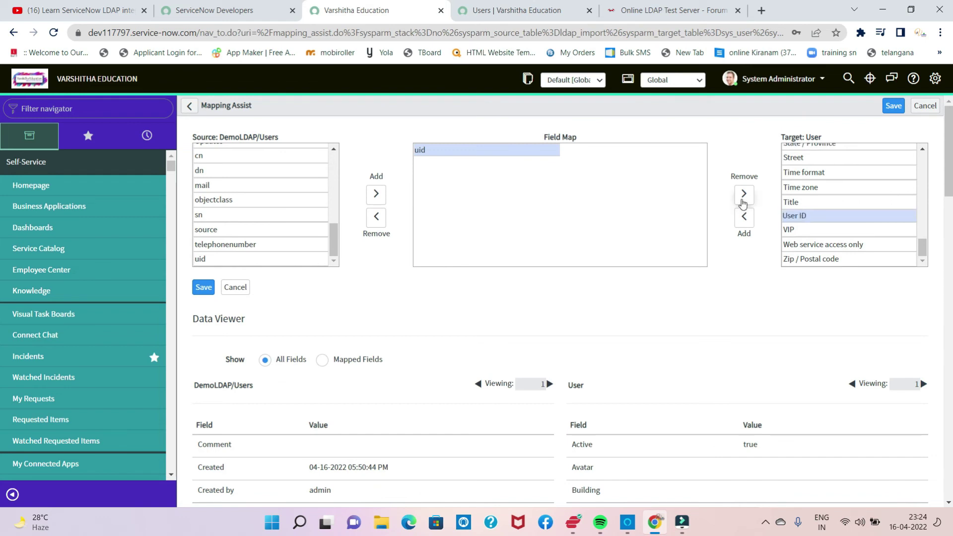
pyautogui.click(744, 217)
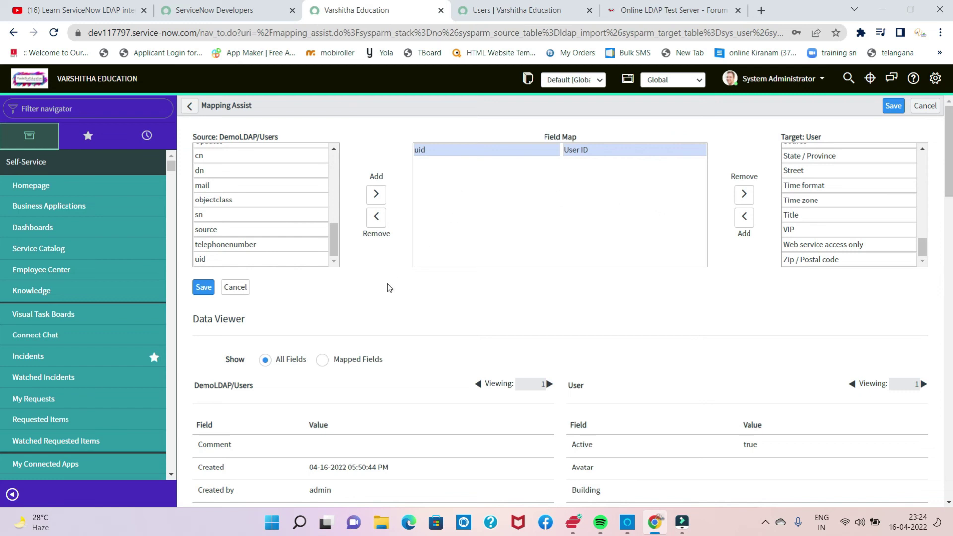
pyautogui.scroll(-3, 233, 298)
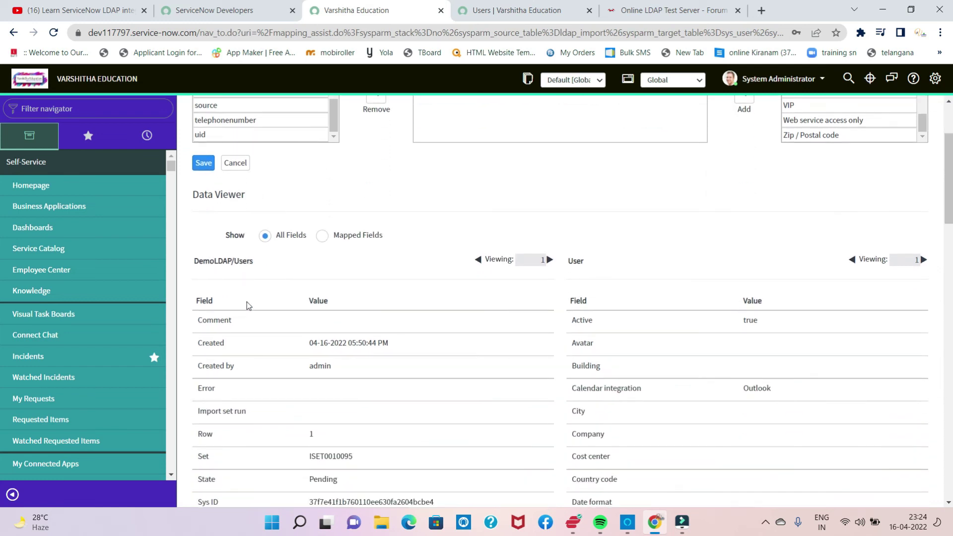
pyautogui.scroll(-5, 247, 302)
pyautogui.scroll(8, 248, 302)
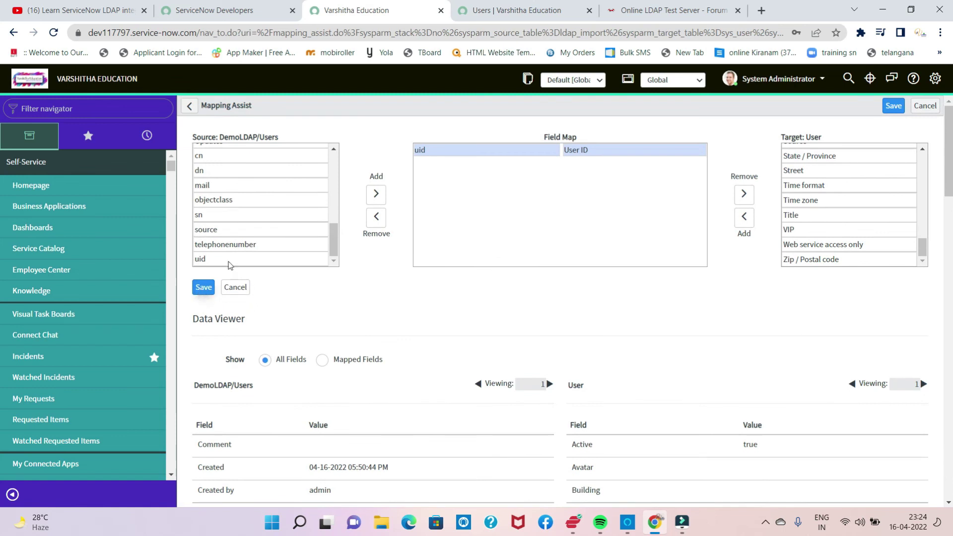
pyautogui.rightClick(414, 111)
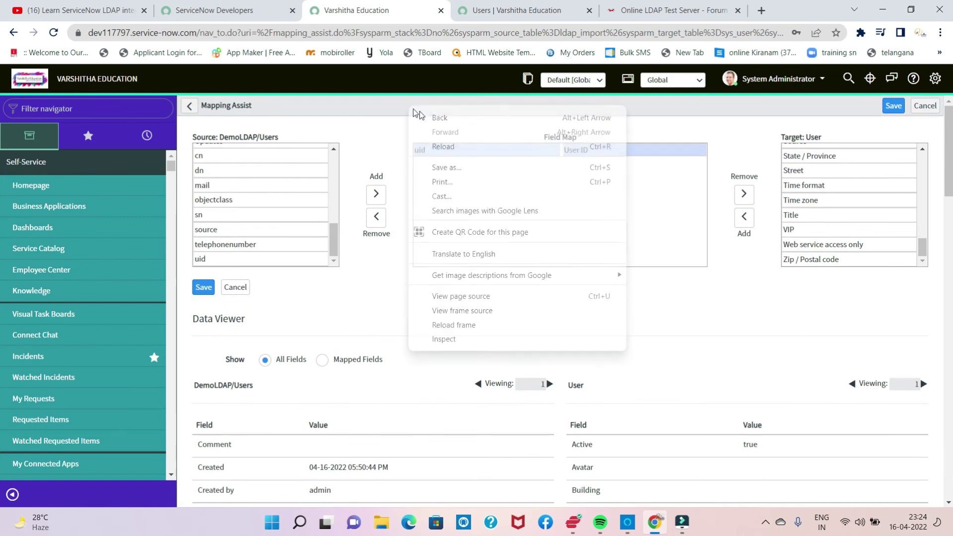
# Step: Save the field map and set Coalesce to true on the u_uid → user_name mapping
pyautogui.click(203, 288)
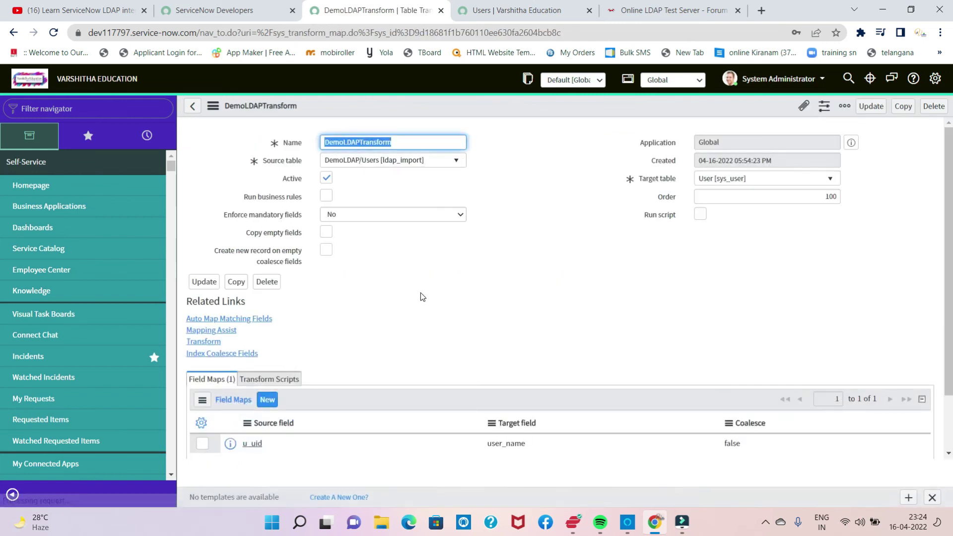
pyautogui.scroll(-1, 420, 291)
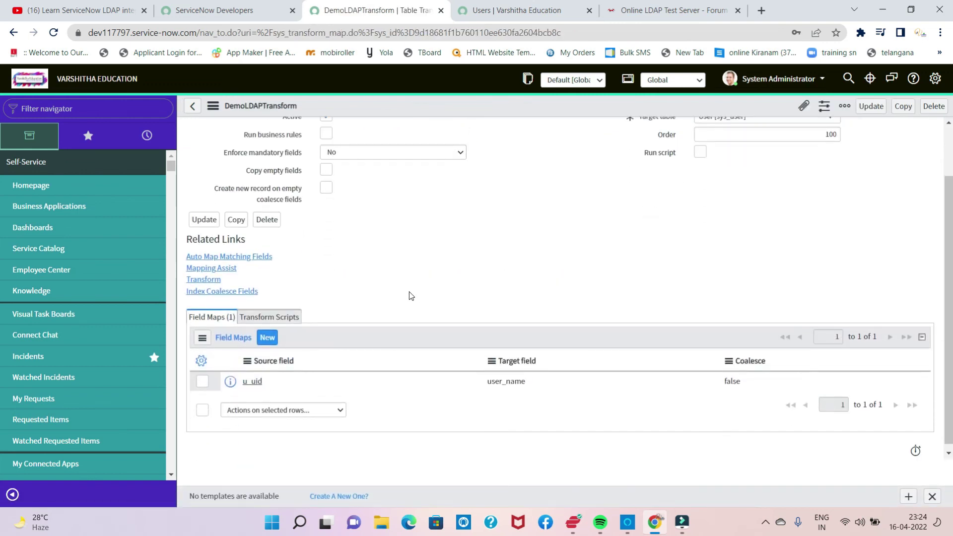
pyautogui.doubleClick(732, 384)
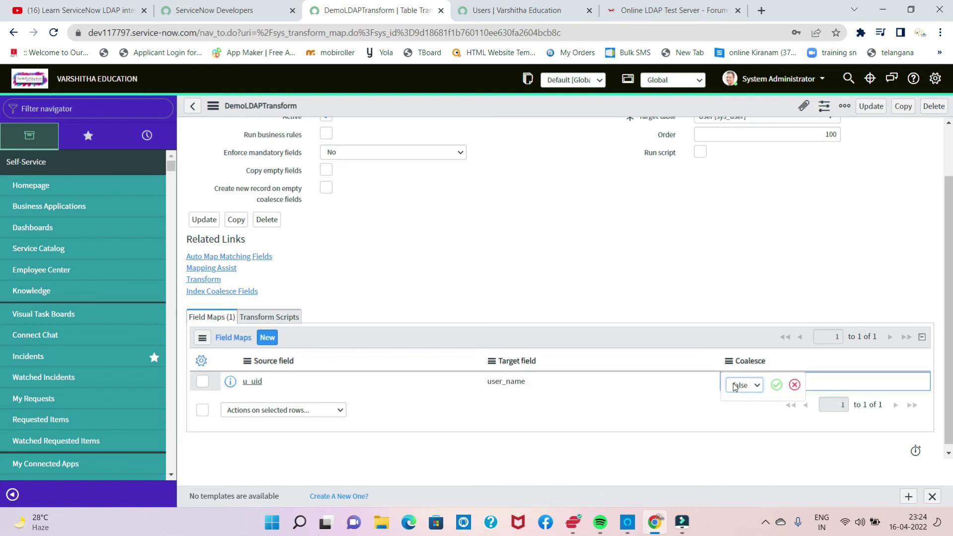
pyautogui.click(757, 386)
pyautogui.click(753, 399)
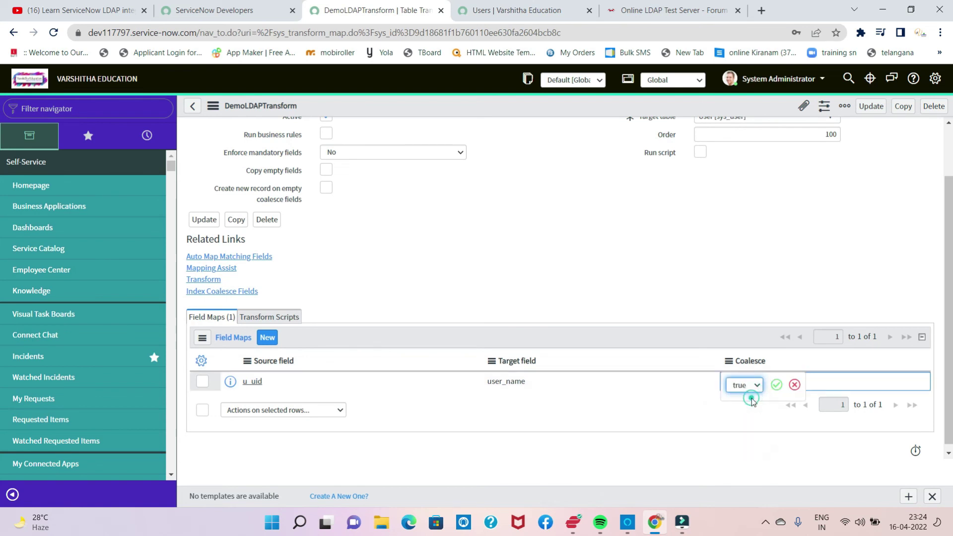
pyautogui.click(777, 385)
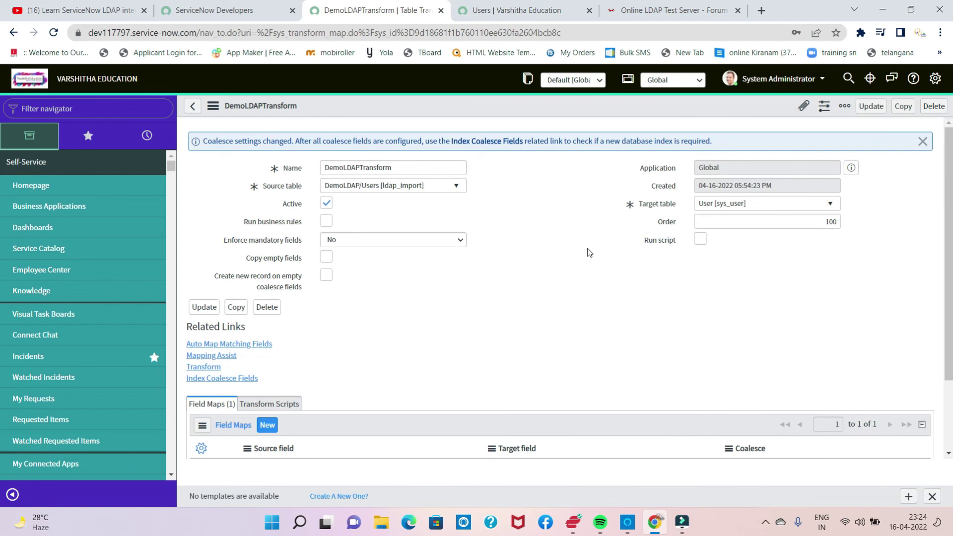
# Step: Run DemoLDAPTransform on ISET0010095 and view its history: 3 inserts, 0 errors
pyautogui.click(214, 368)
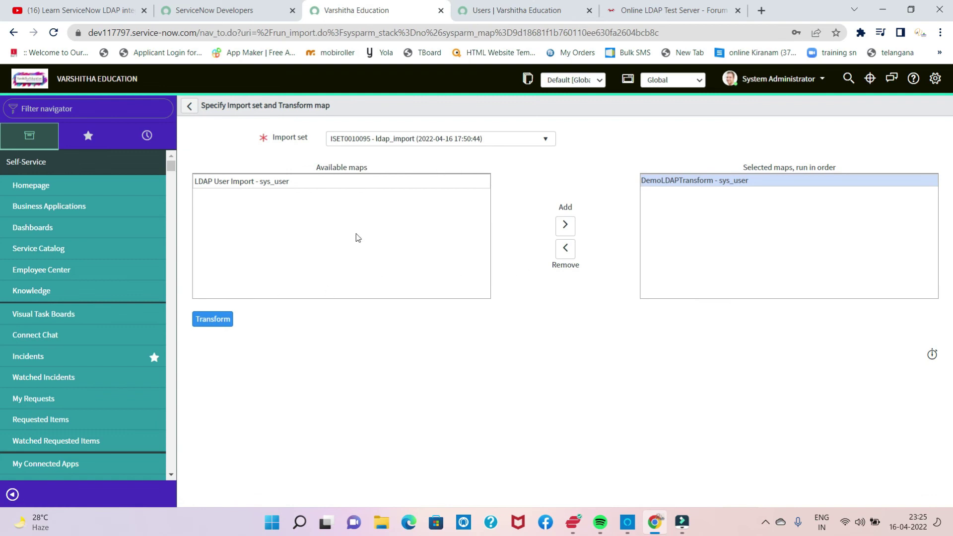
pyautogui.click(224, 320)
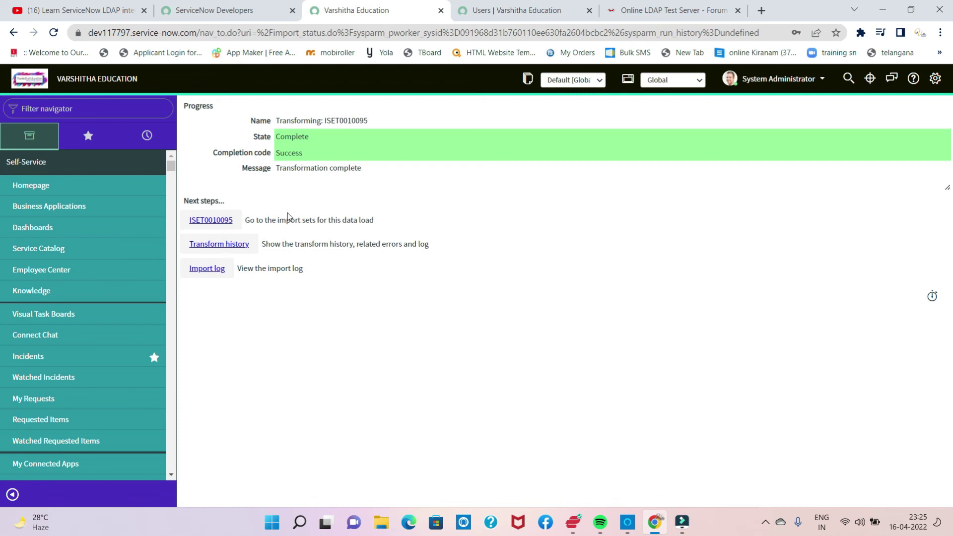
pyautogui.click(232, 245)
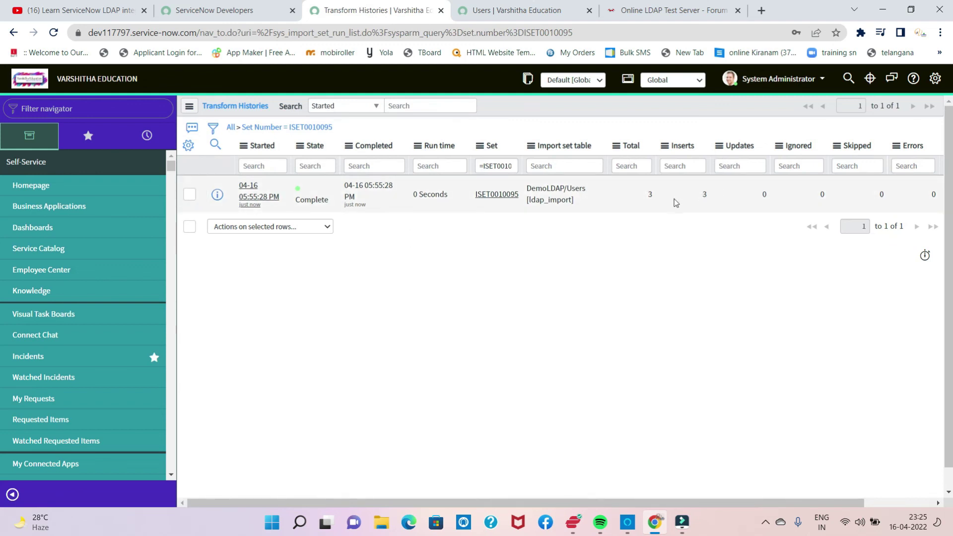
# Step: Check the transform history's import log (3 inserts, 0 errors), then return to the Users list
pyautogui.click(256, 194)
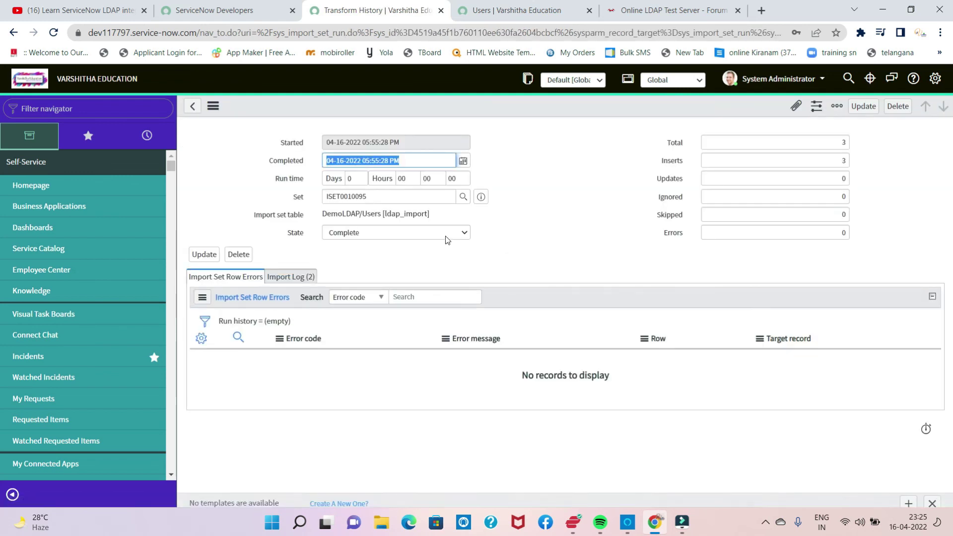
pyautogui.click(291, 277)
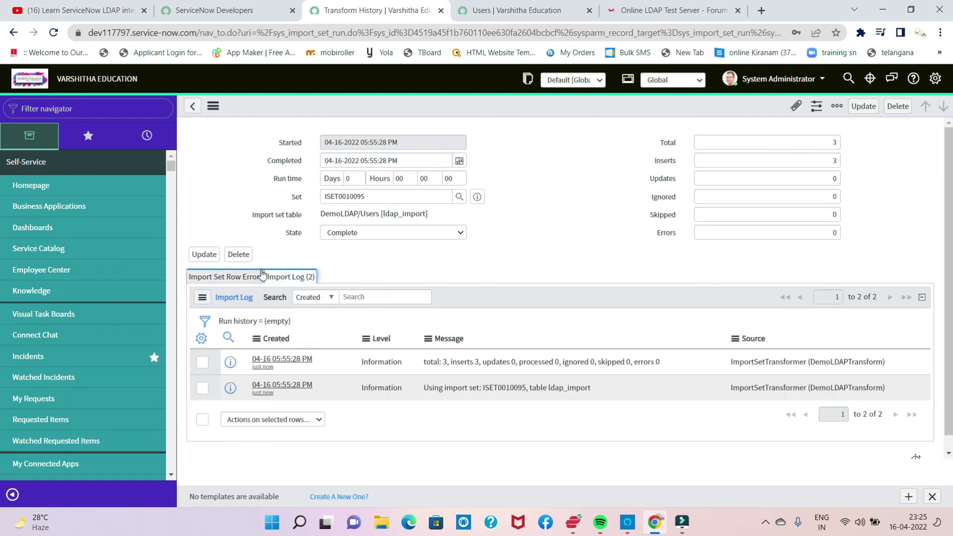
pyautogui.click(244, 277)
pyautogui.click(192, 106)
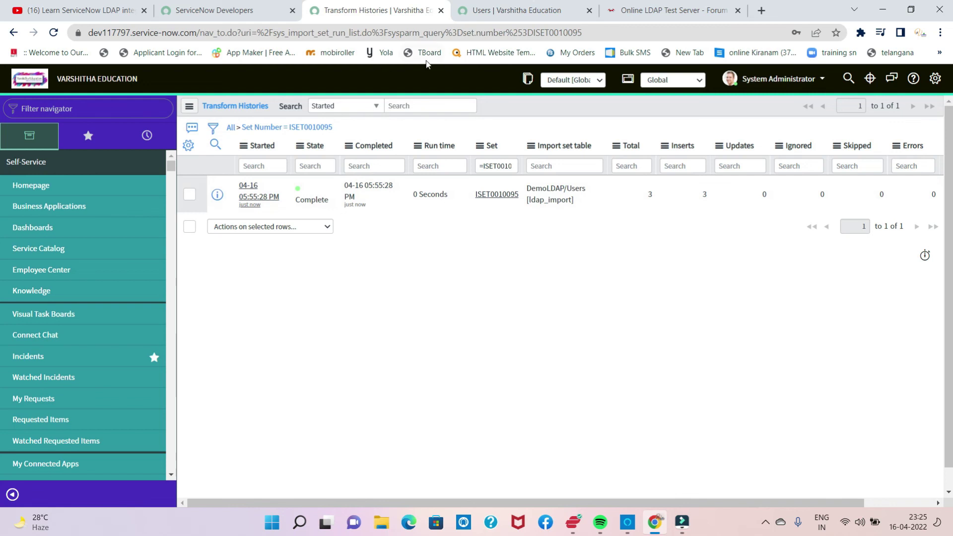
pyautogui.click(530, 11)
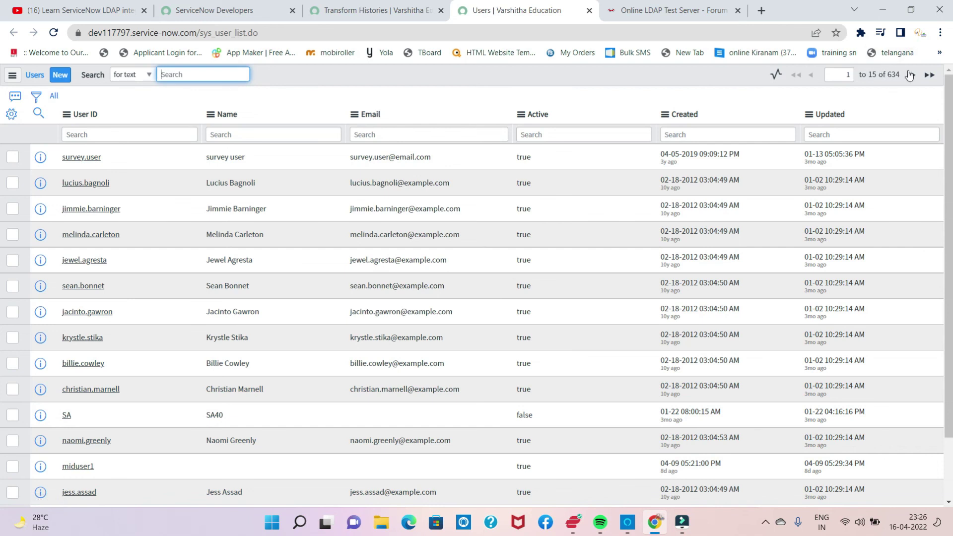
# Step: Reload the full Users list to confirm it now shows 637 records, then return to the LDAP test server page
pyautogui.click(55, 98)
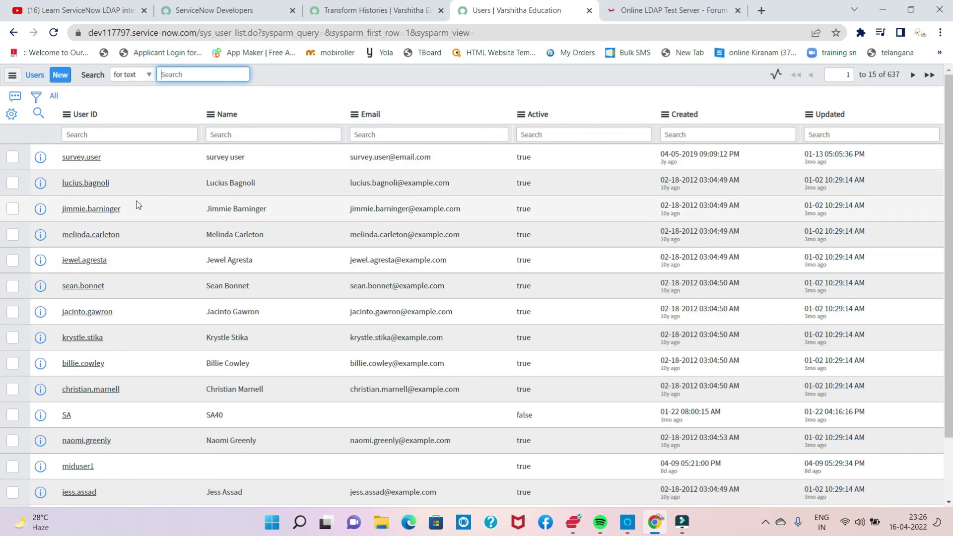
pyautogui.scroll(-2, 137, 204)
pyautogui.scroll(2, 140, 219)
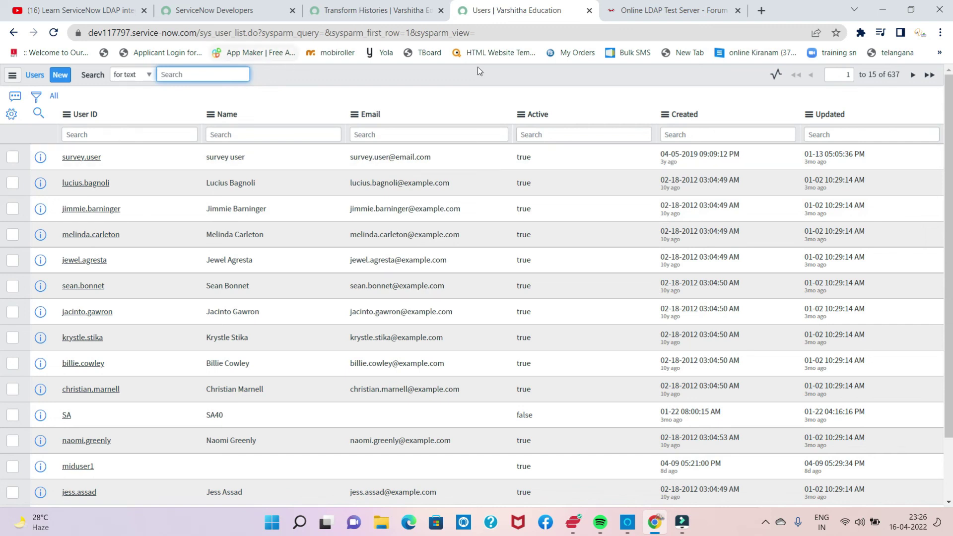
pyautogui.click(666, 10)
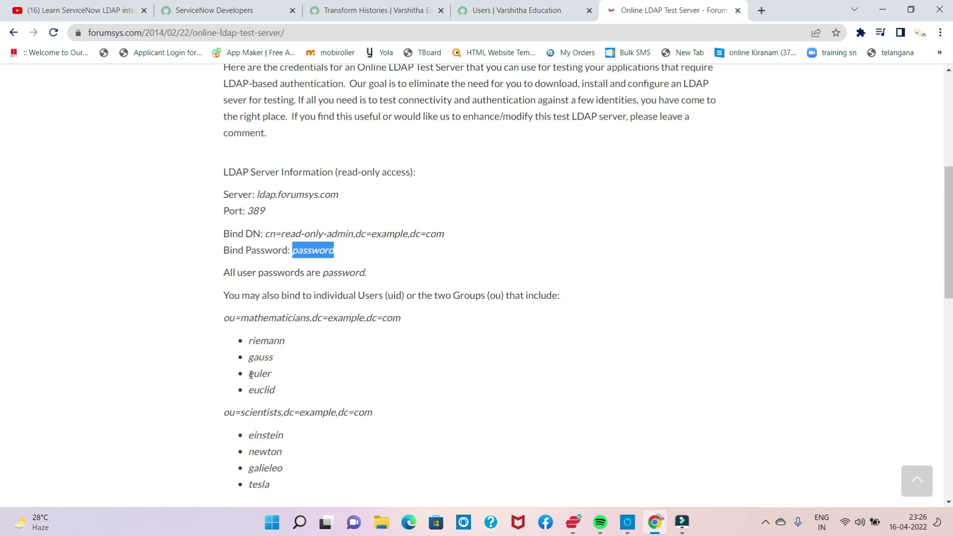
# Step: Copy the LDAP user name euler from ou=mathematicians and begin a Name search in ServiceNow's Users list
pyautogui.moveTo(251, 375); pyautogui.dragTo(271, 379)
pyautogui.hotkey('ctrl', 'c')
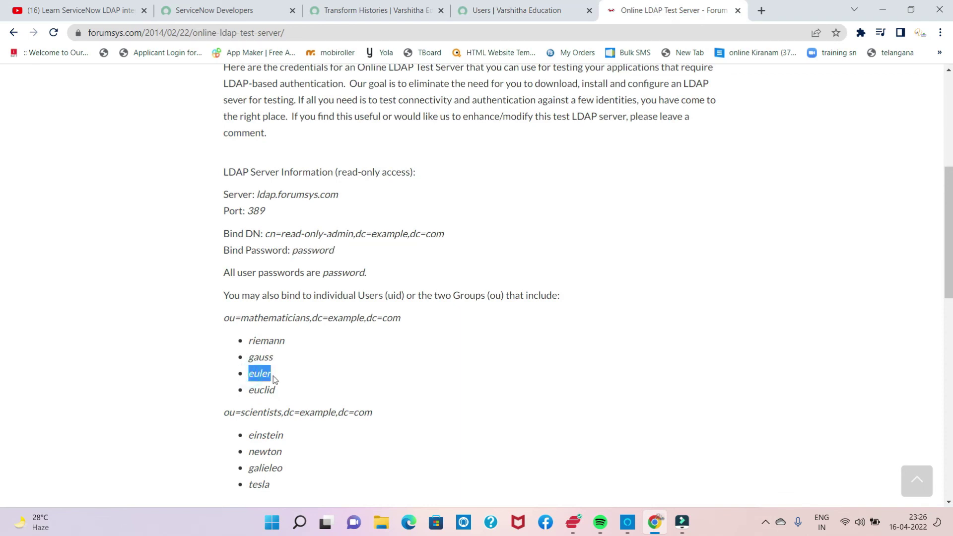
pyautogui.click(468, 14)
pyautogui.click(237, 132)
# Step: Search the Name column for euler, then clear that search
pyautogui.hotkey('ctrl', 'v')
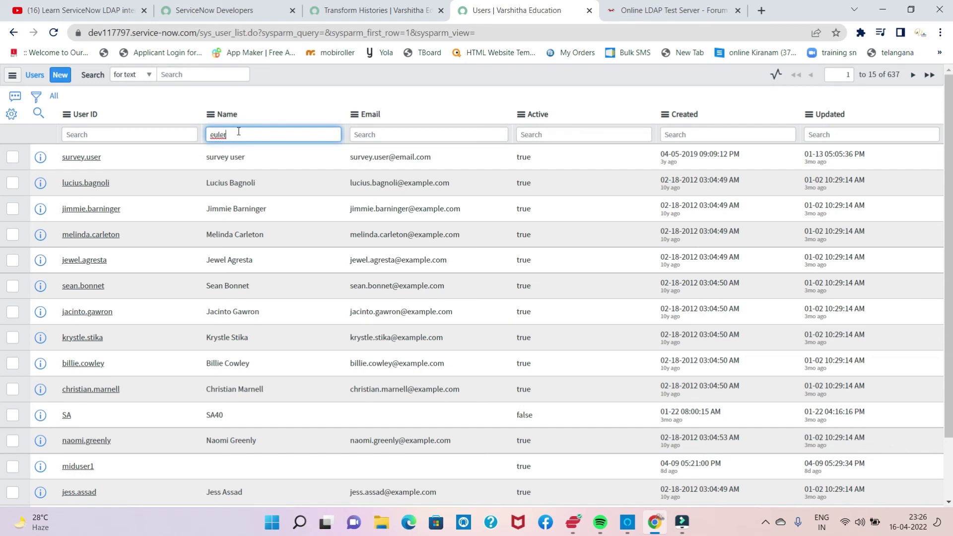
pyautogui.press('Return')
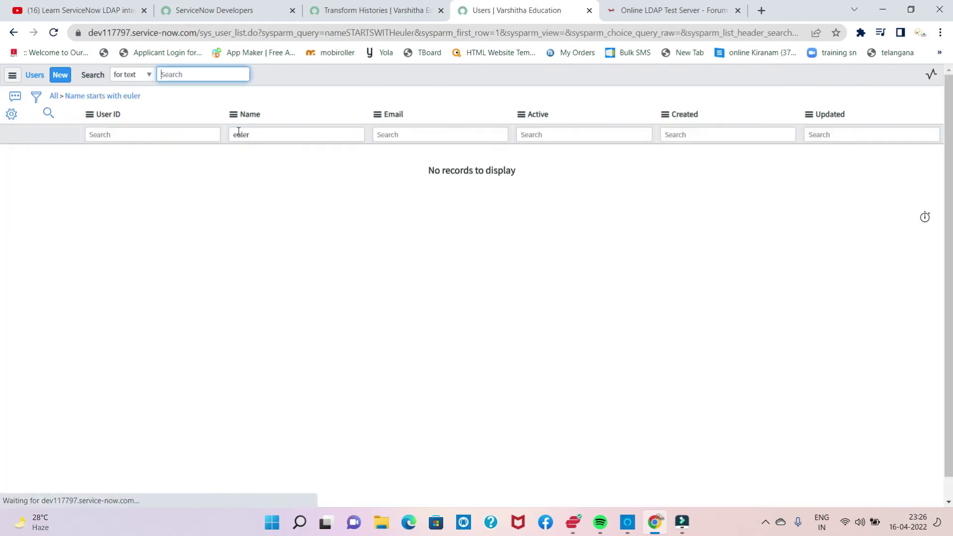
pyautogui.click(255, 136)
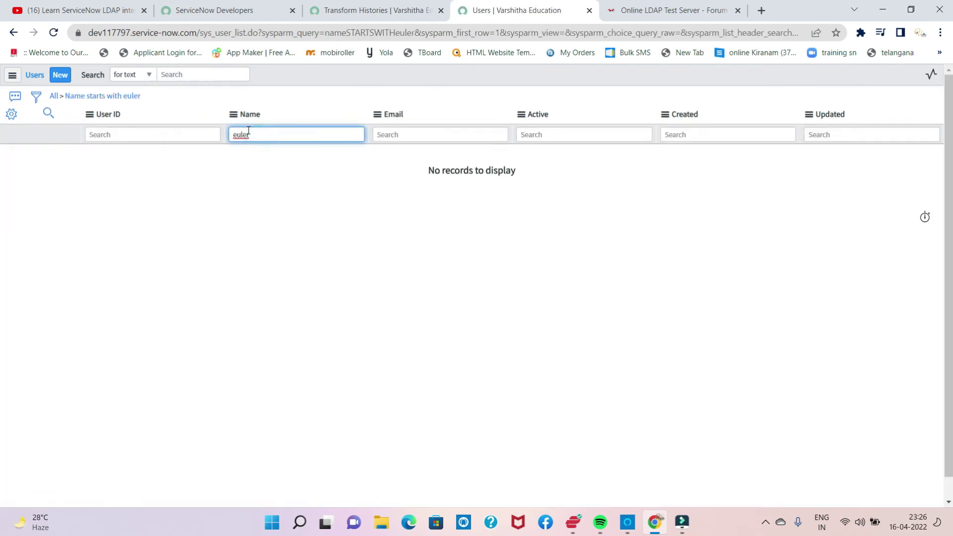
pyautogui.press('BackSpace')
pyautogui.press('BackSpace')
# Step: Filter users by User ID euler and open the single active euler record
pyautogui.click(151, 130)
pyautogui.write('euler')
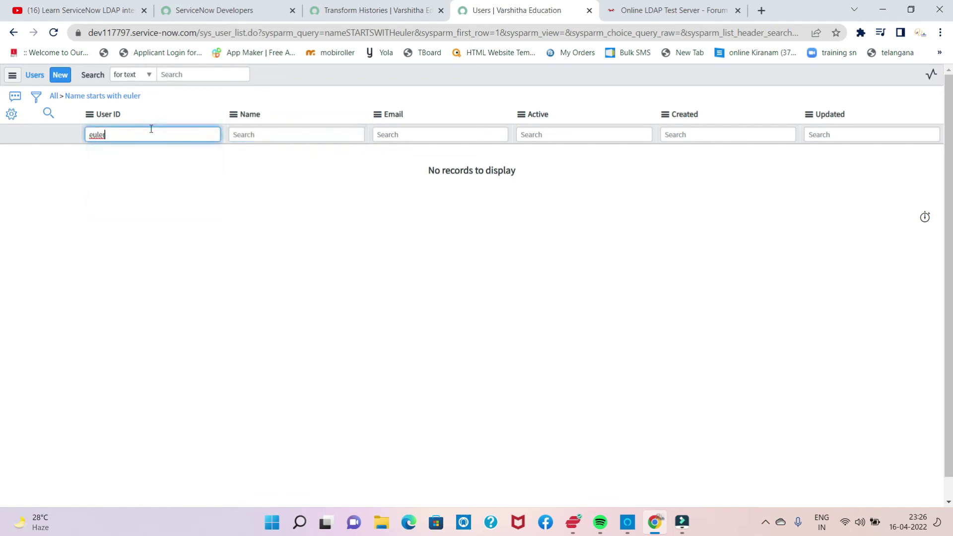
pyautogui.press('Return')
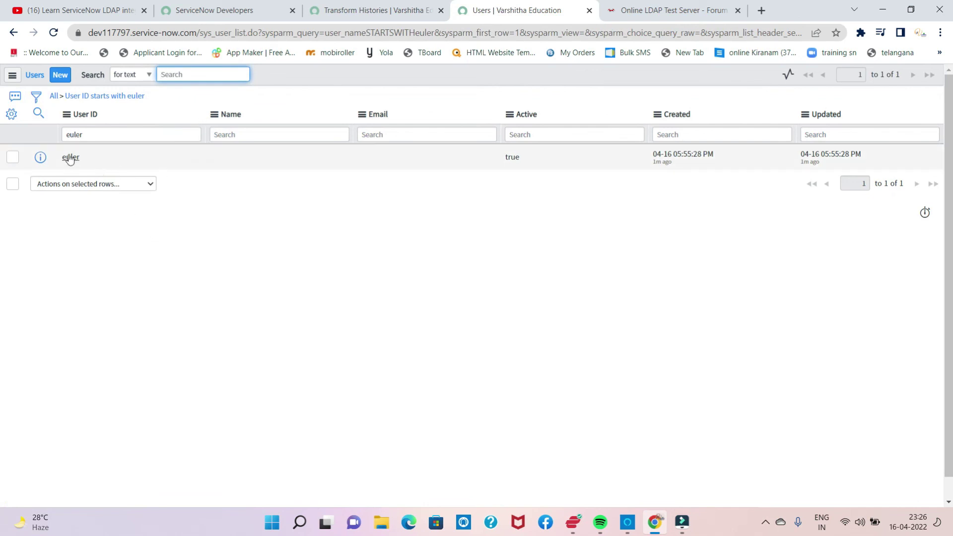
pyautogui.click(74, 159)
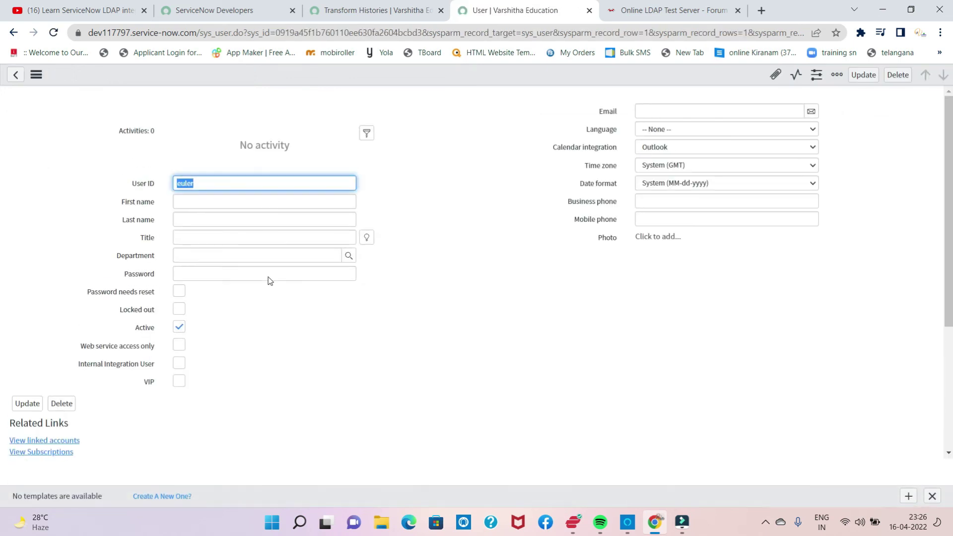
# Step: Inspect the euler record's Roles and Entitled Custom Tables related lists
pyautogui.scroll(-4, 259, 273)
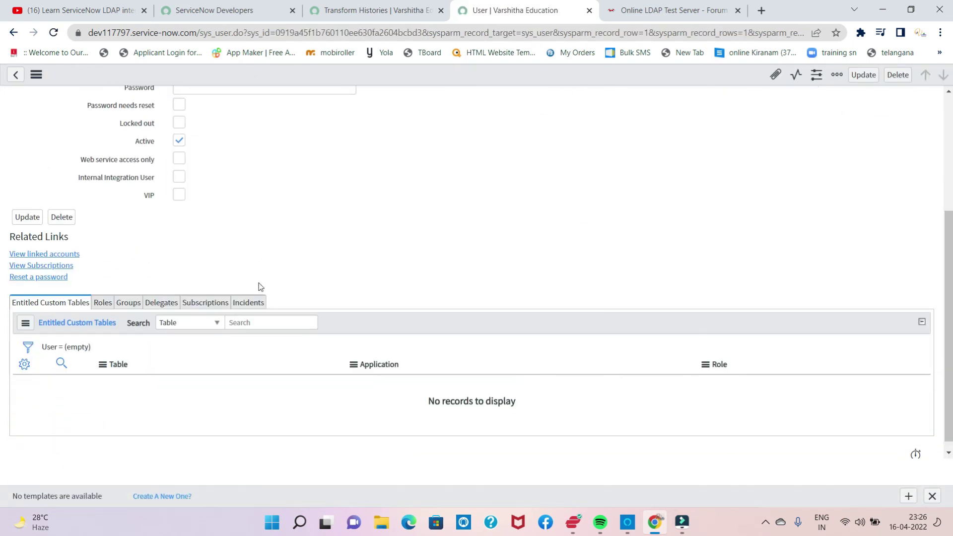
pyautogui.click(101, 303)
pyautogui.click(71, 304)
pyautogui.scroll(3, 192, 244)
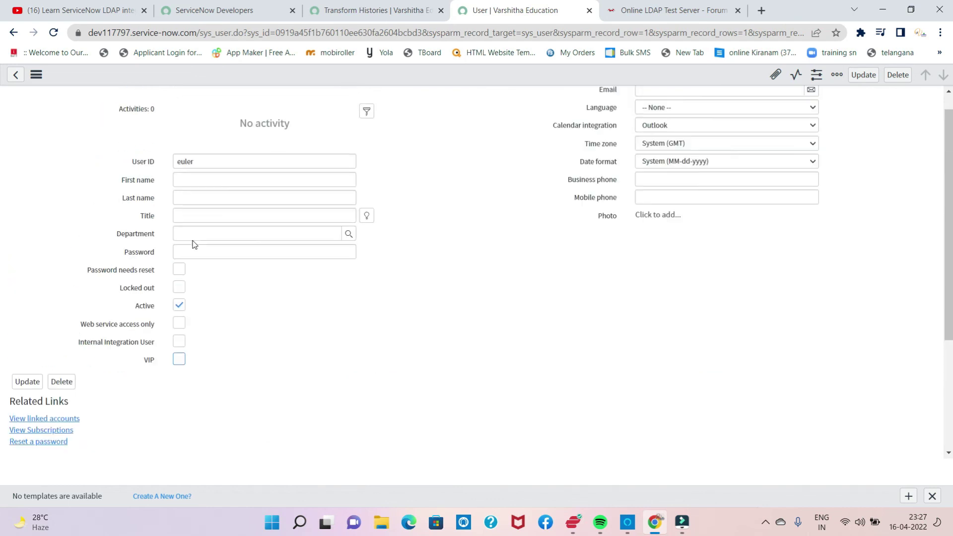
pyautogui.scroll(1, 194, 245)
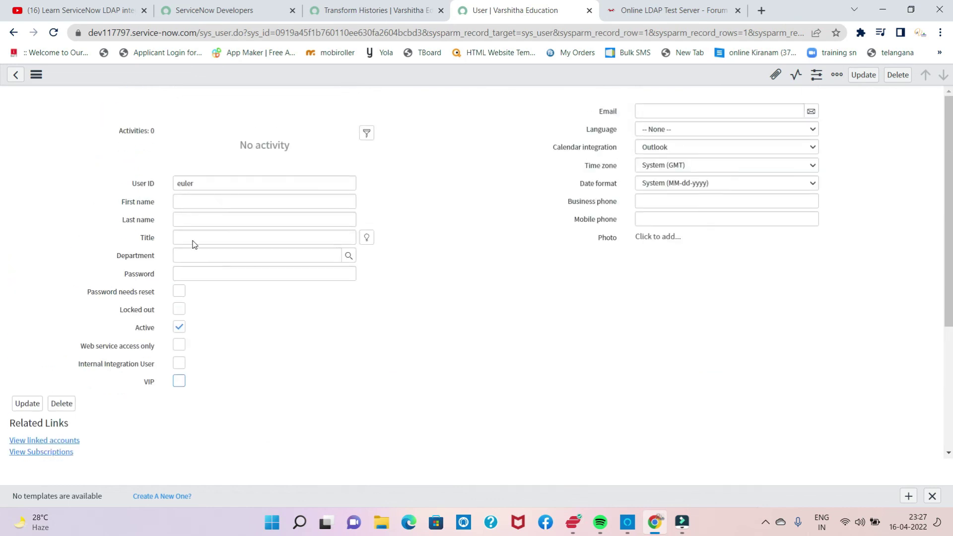